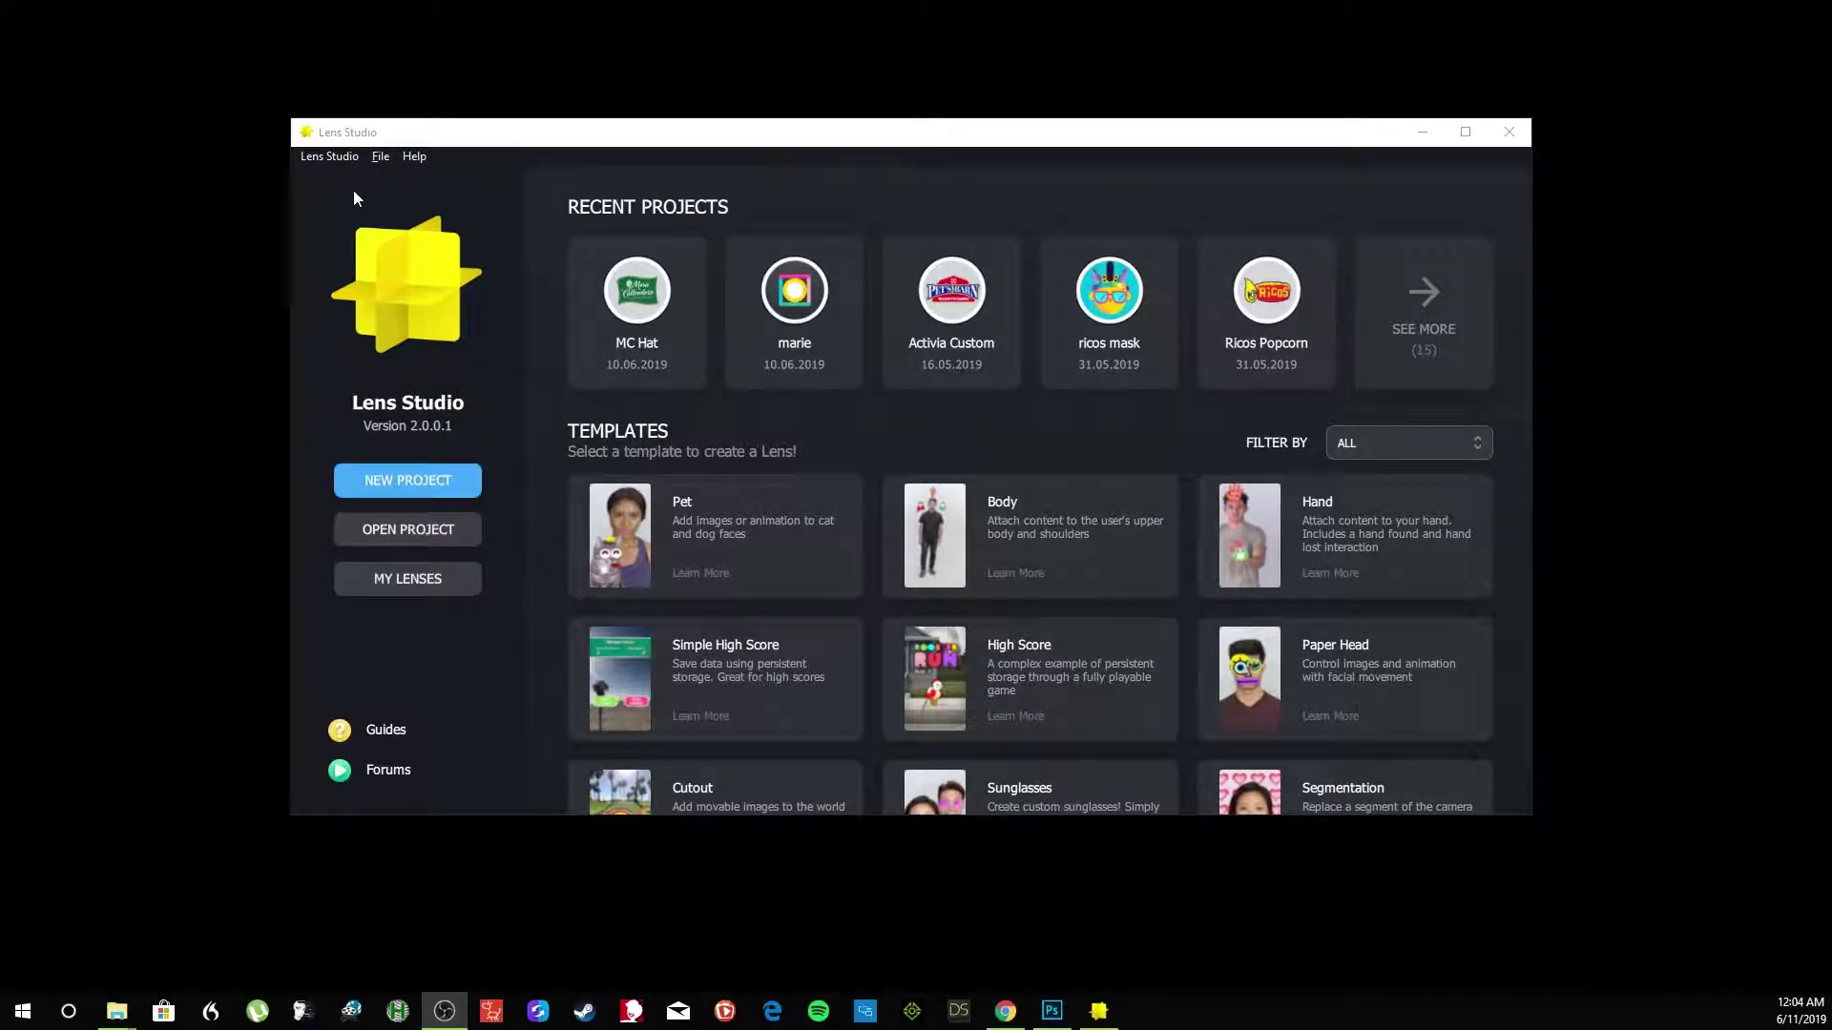
Create a new project from the Face > Face Paint template
click(379, 159)
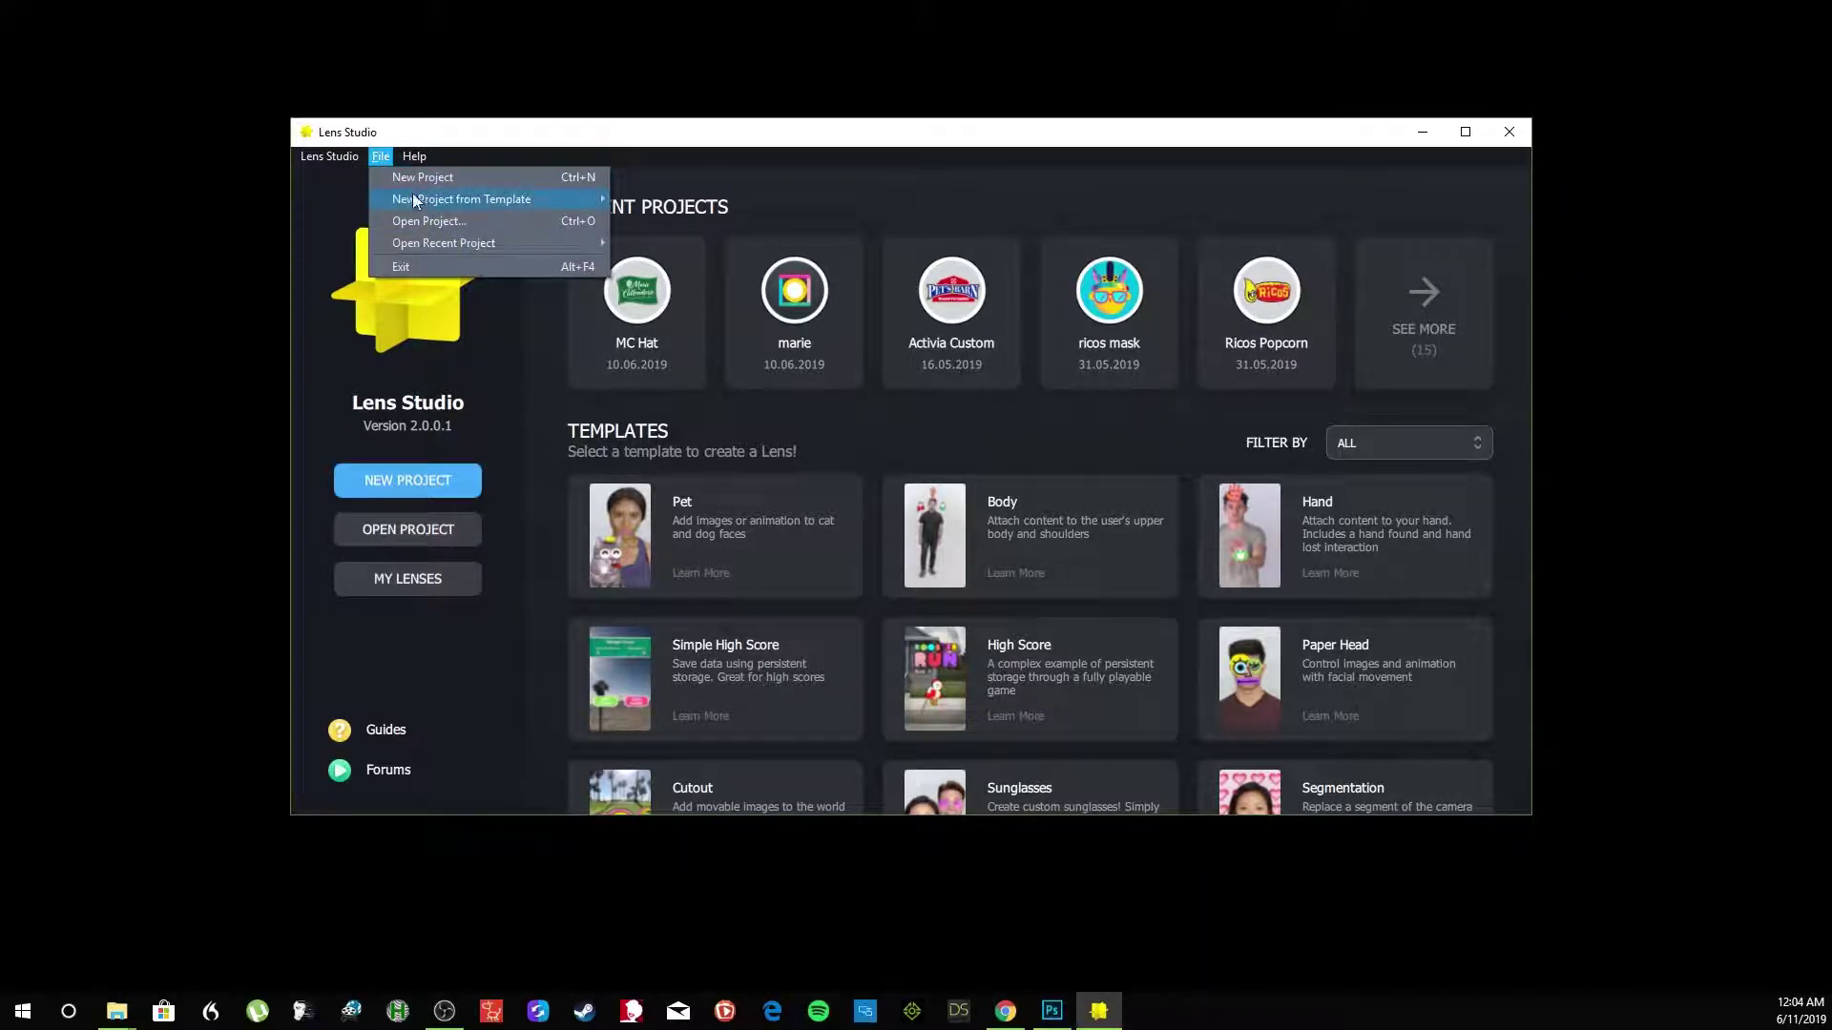
mouse_move(431, 204)
mouse_move(667, 241)
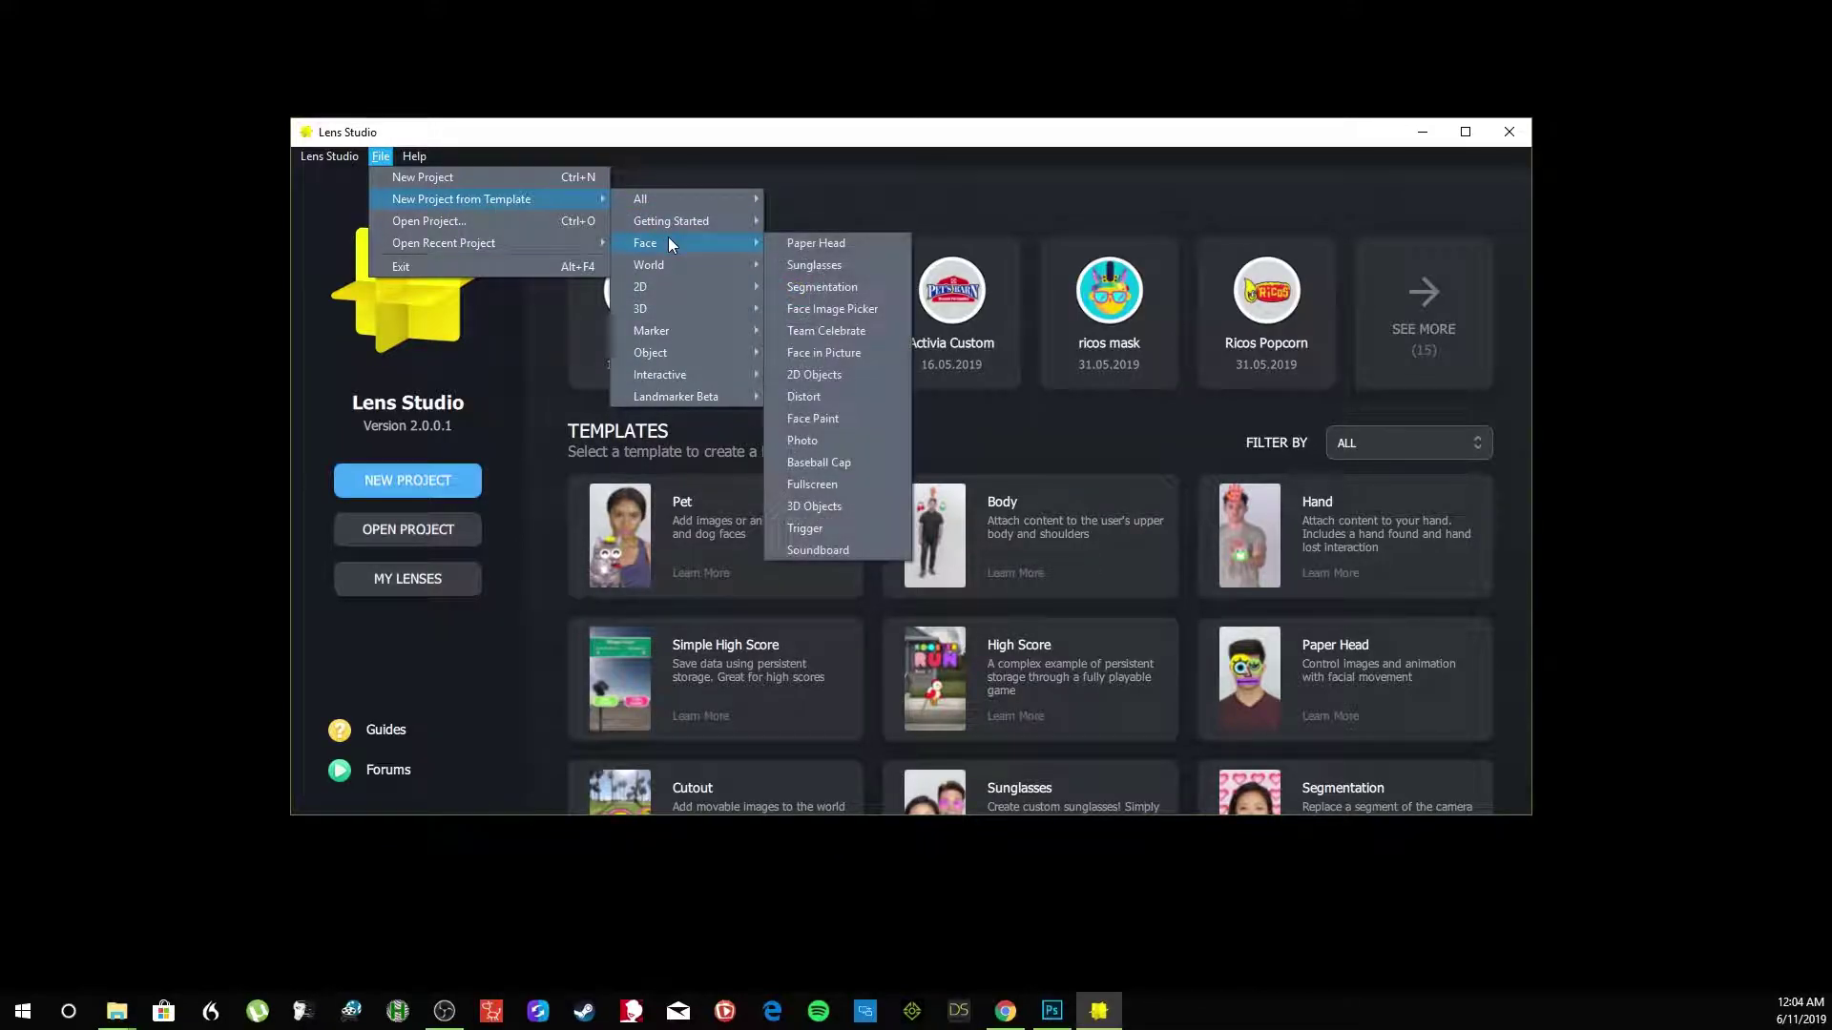
click(845, 420)
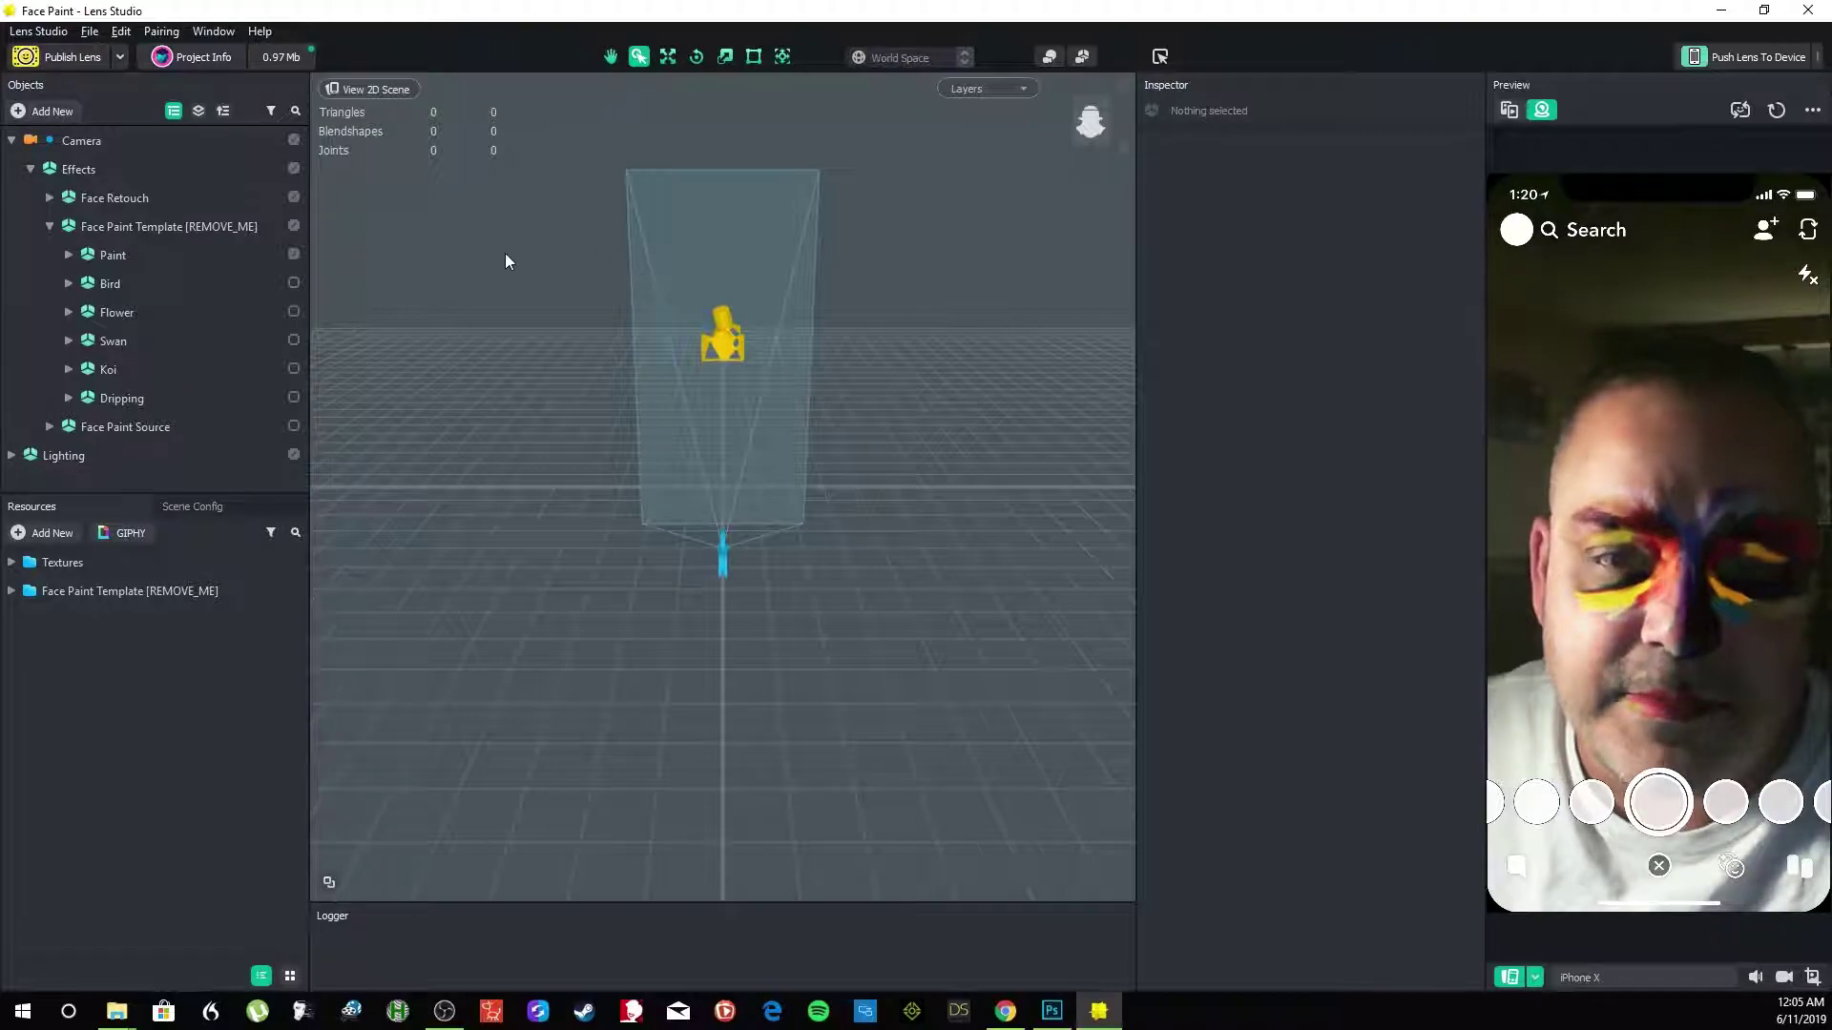
Delete the Face Paint Template [REMOVE_ME] object and its children from the scene
click(203, 226)
key(Delete)
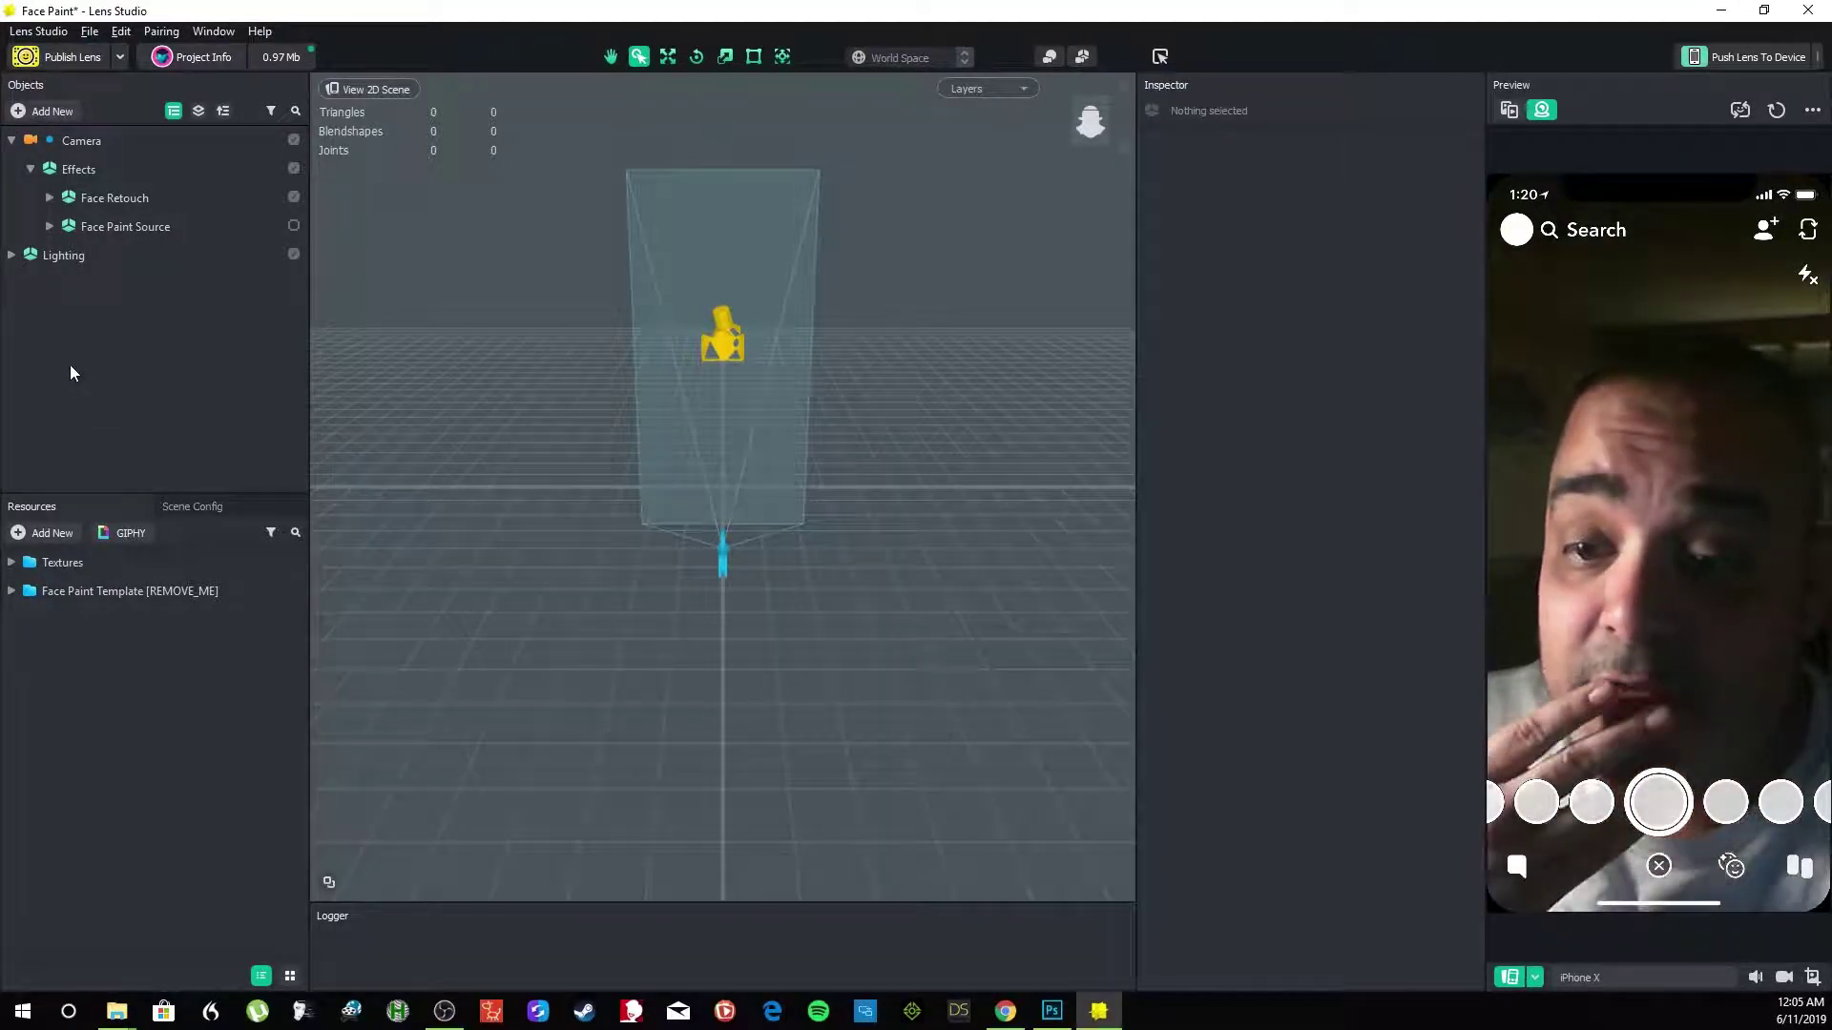
Import the celebrity face image 1501062134146.png into the project Resources
click(48, 533)
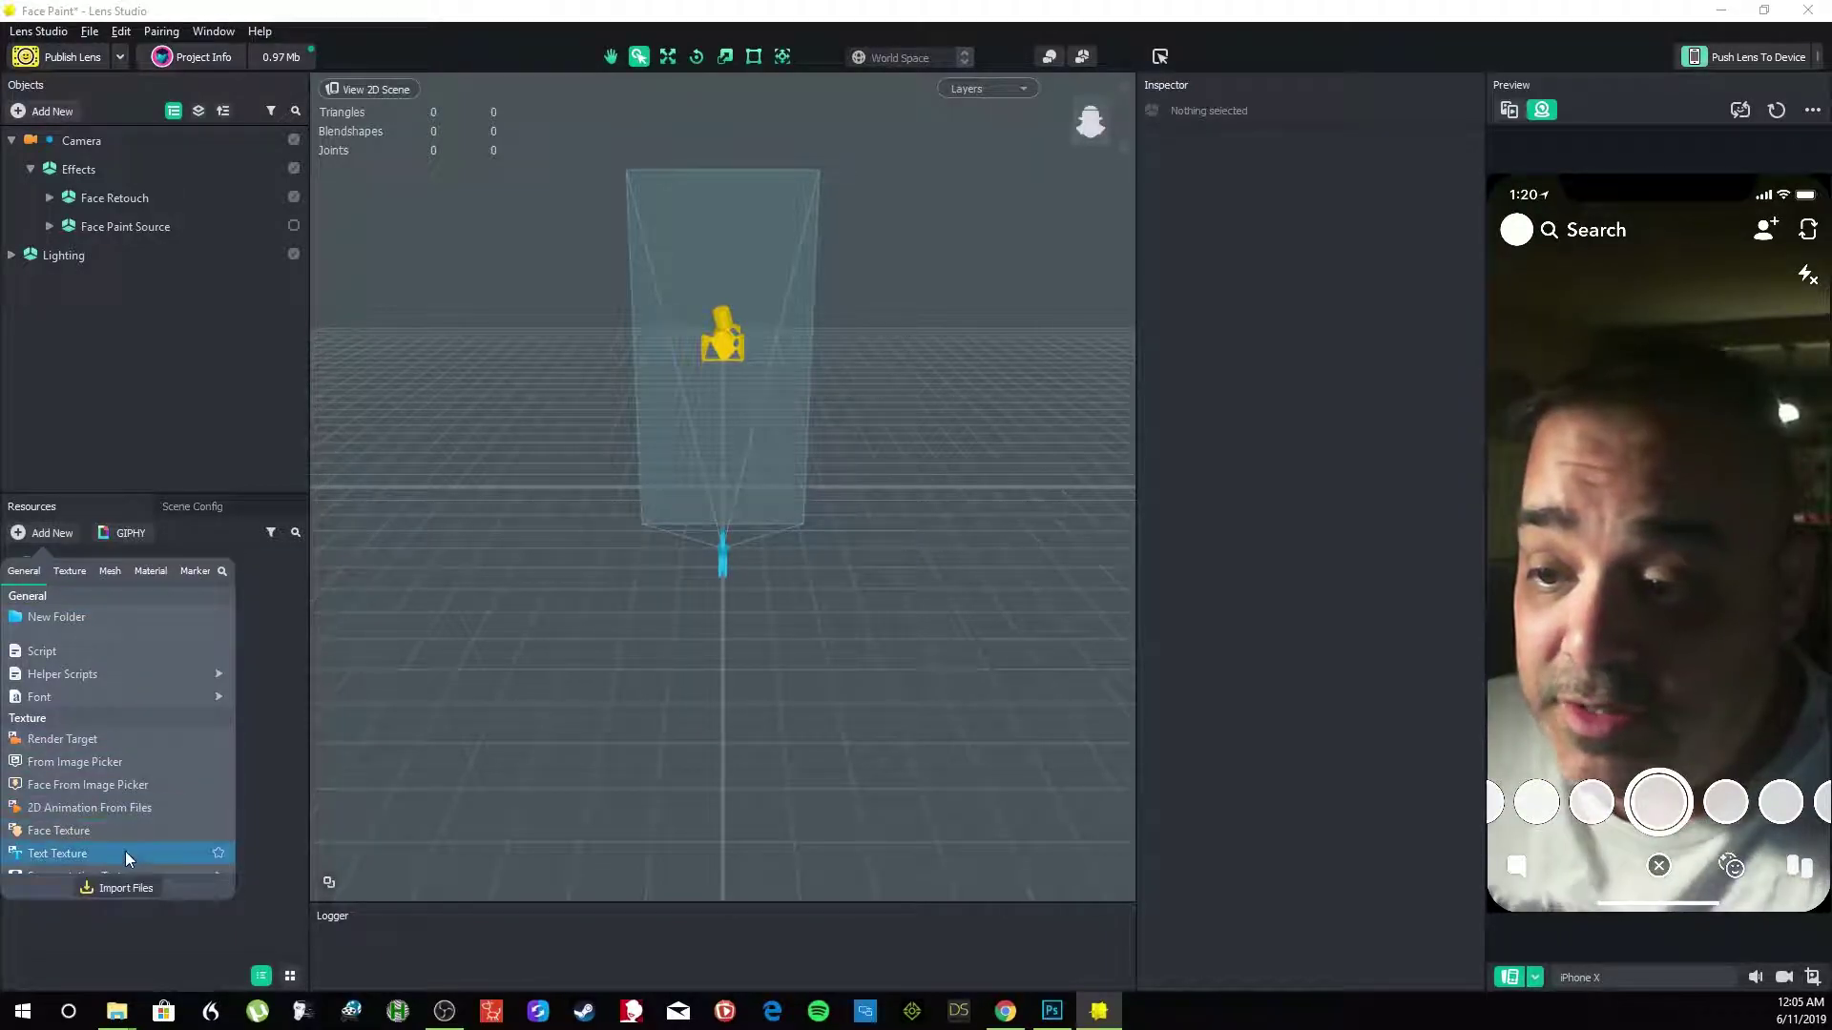
click(133, 887)
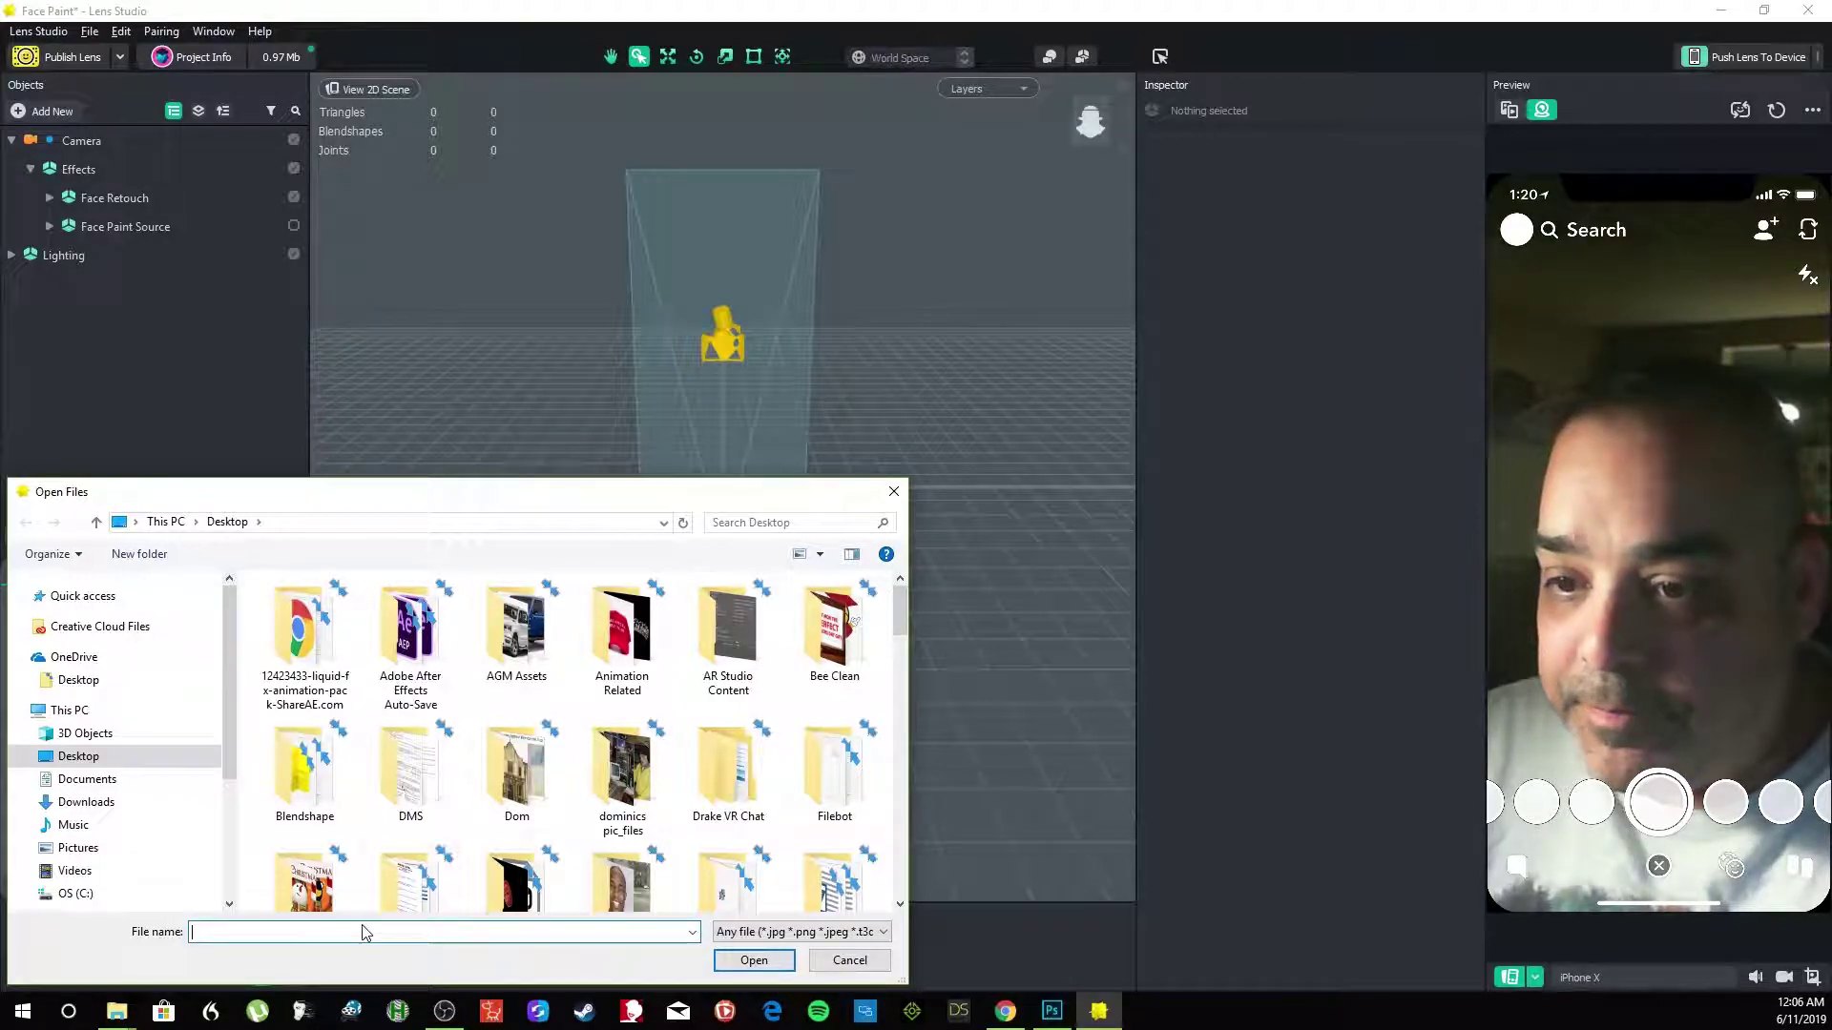
scroll(541, 809, down, 10)
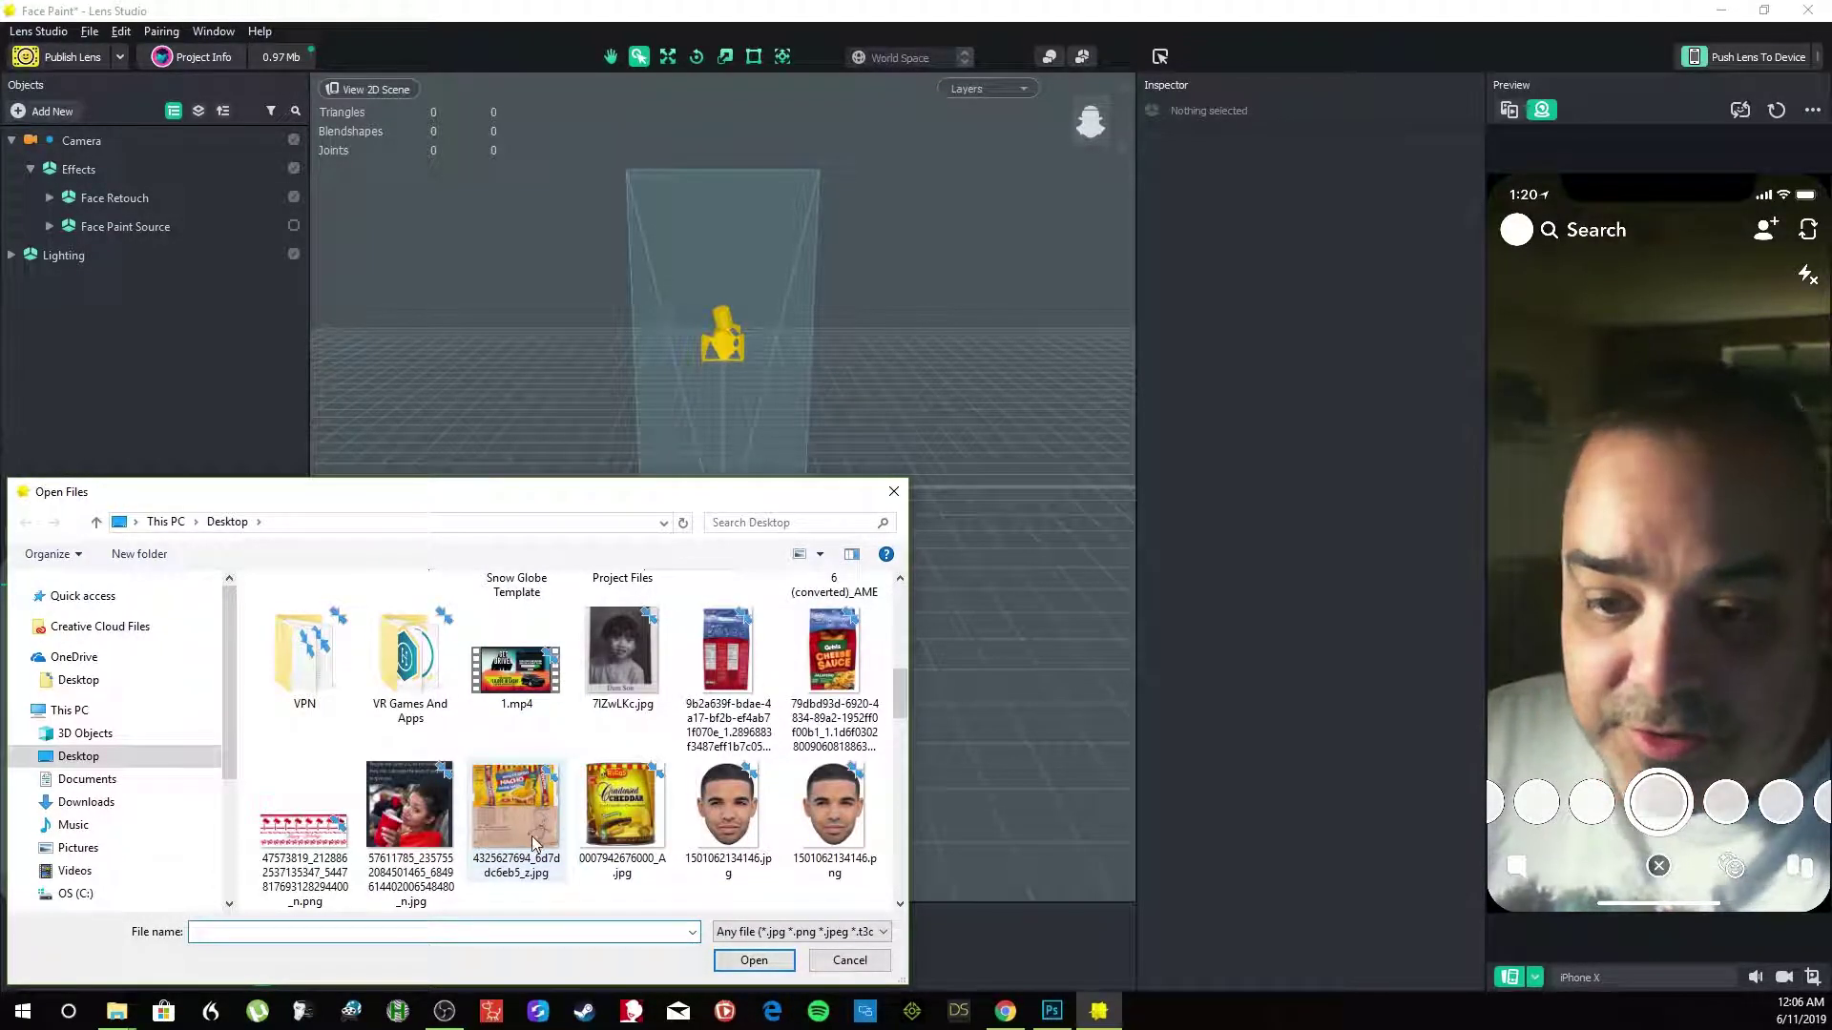
double_click(812, 833)
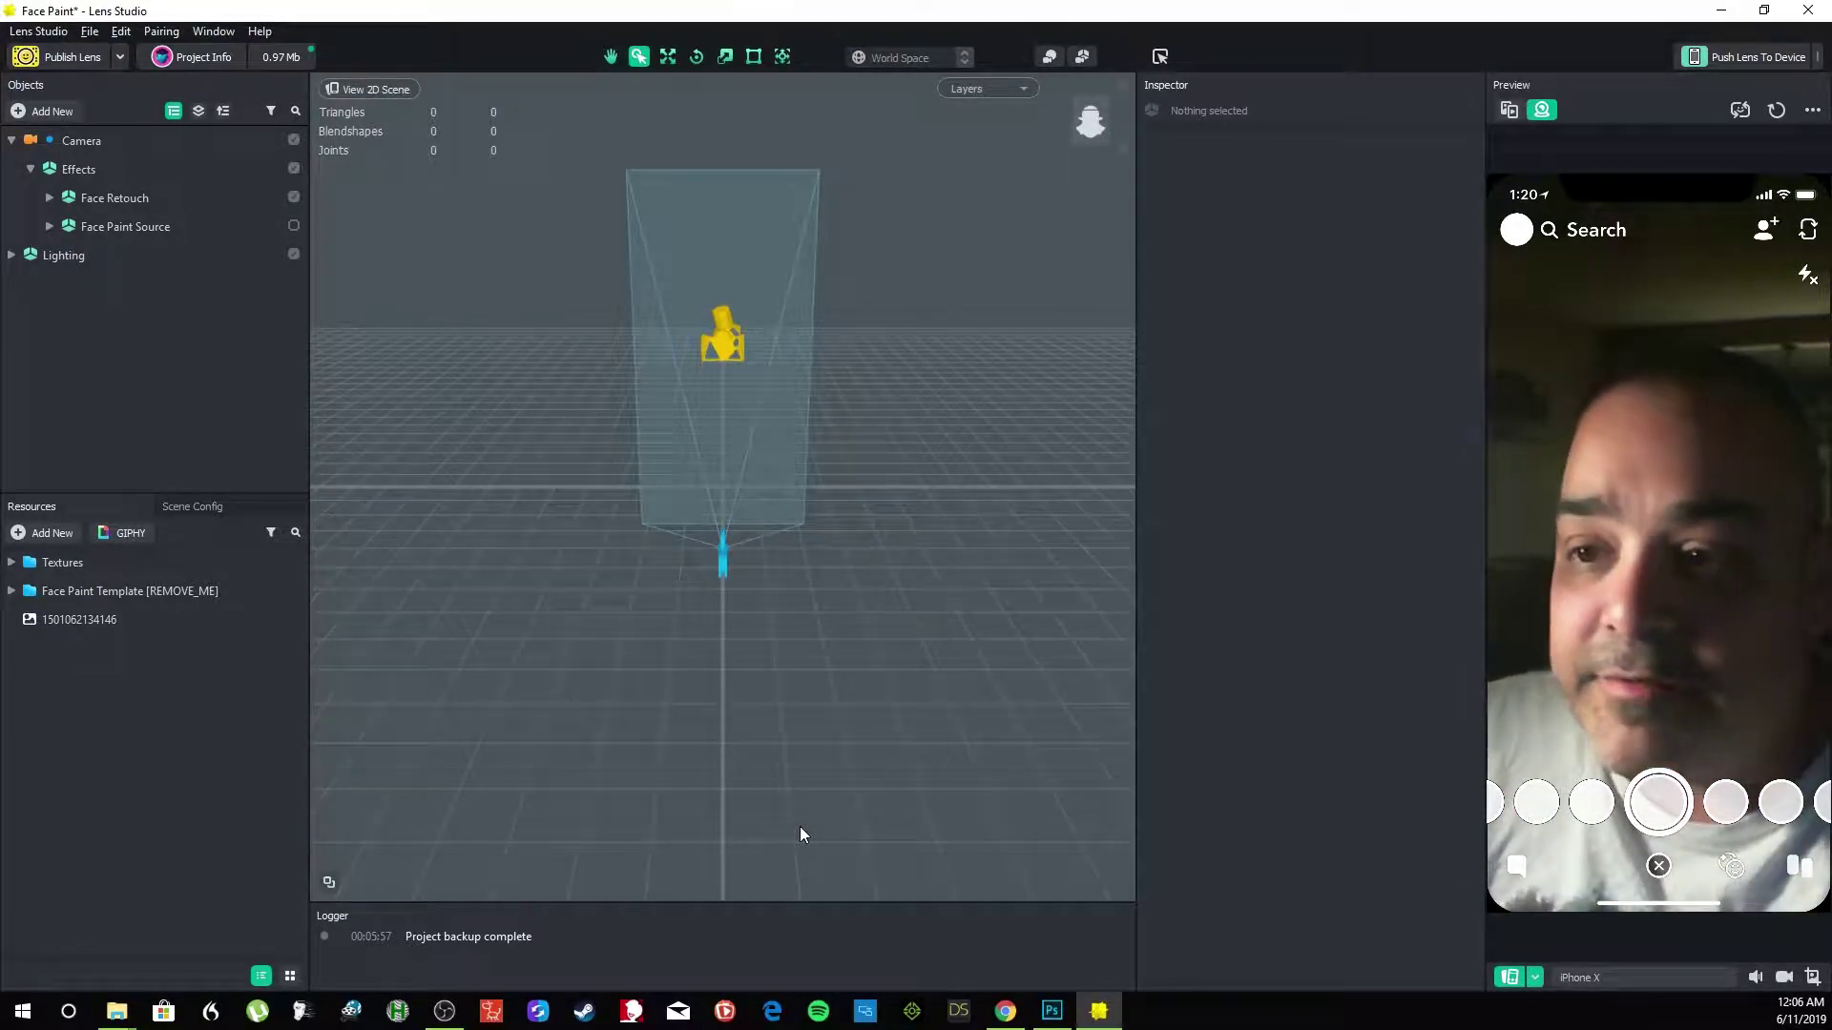
Check the imported face texture, then add a Face Mask effect from Face Effects
click(59, 620)
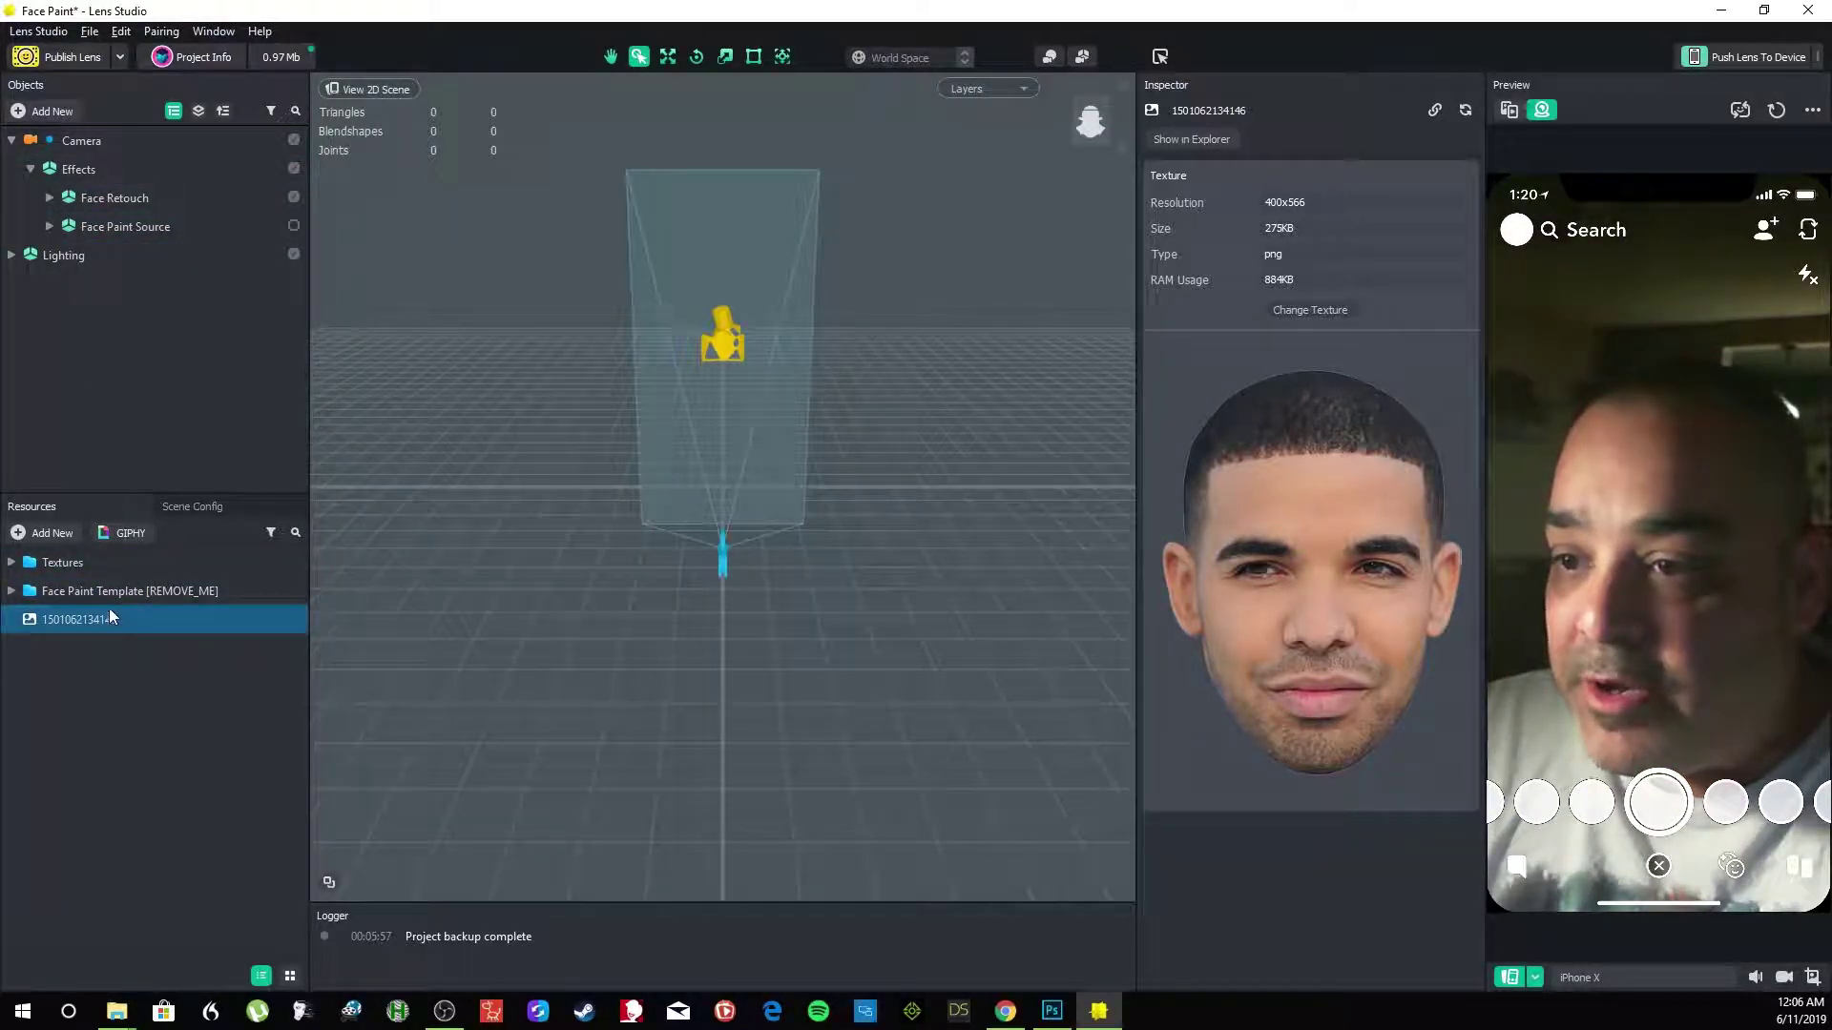
click(49, 112)
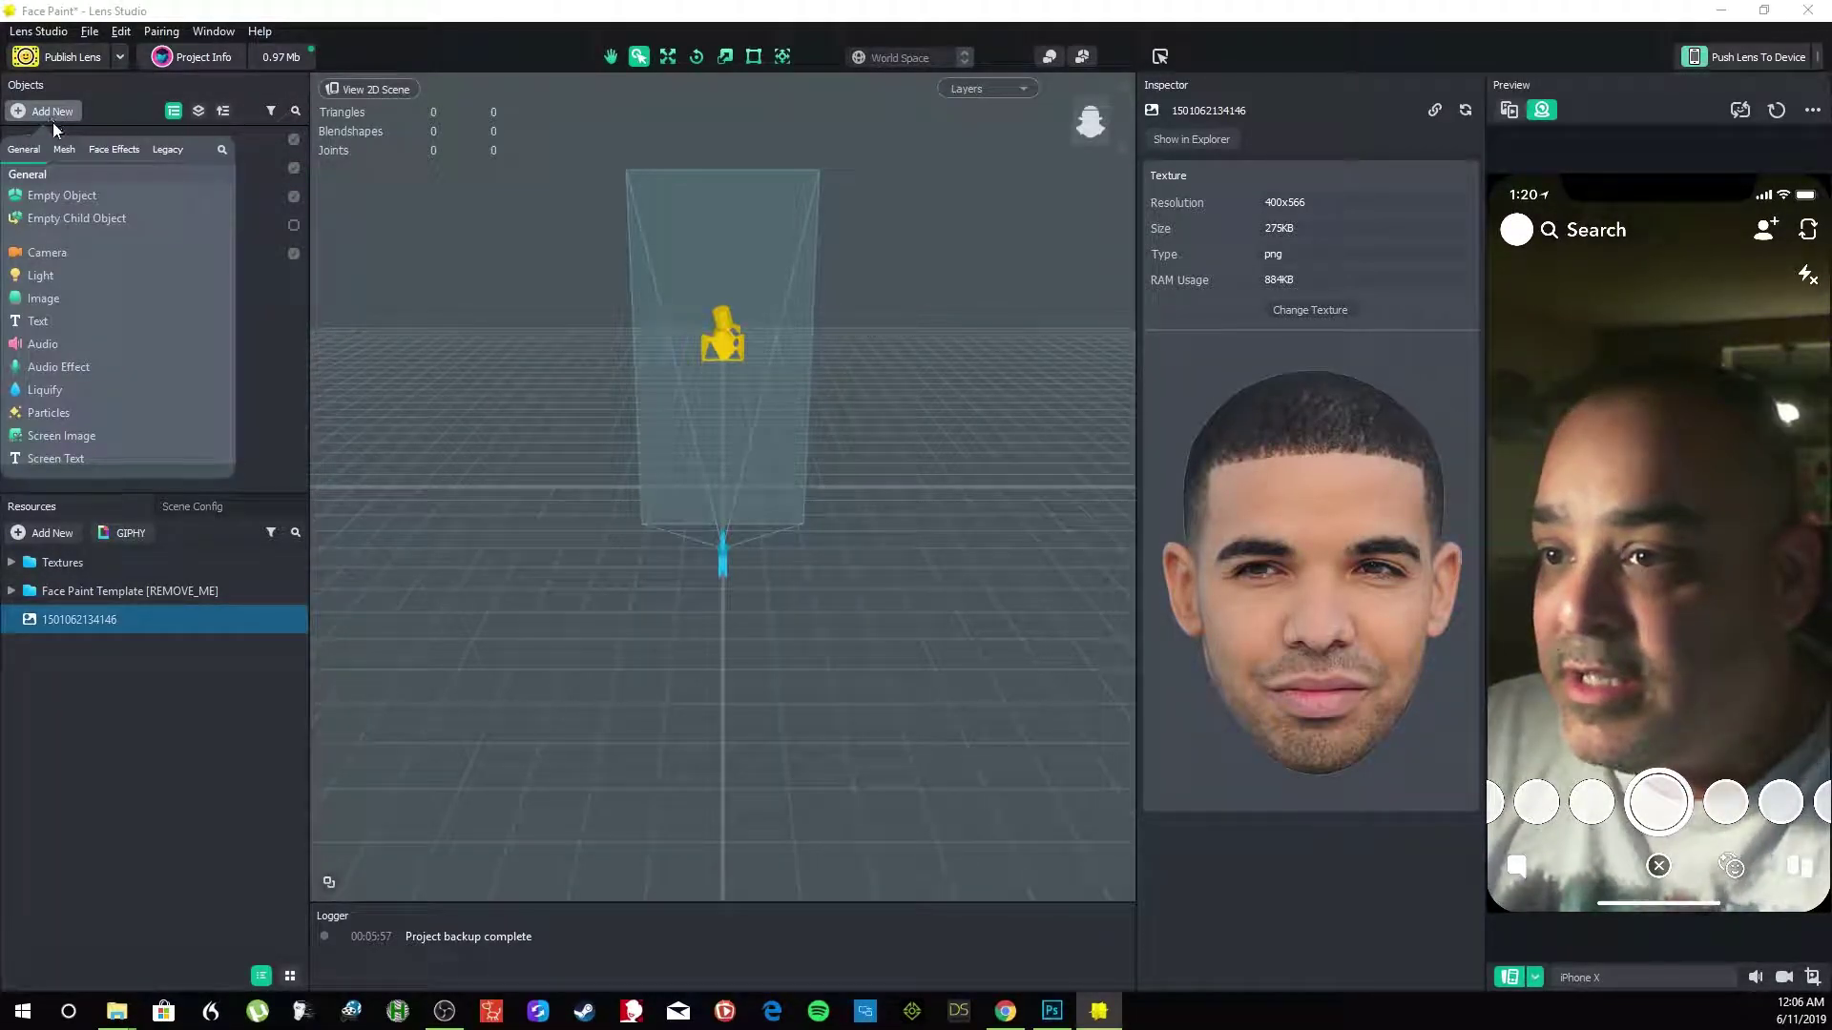
click(114, 150)
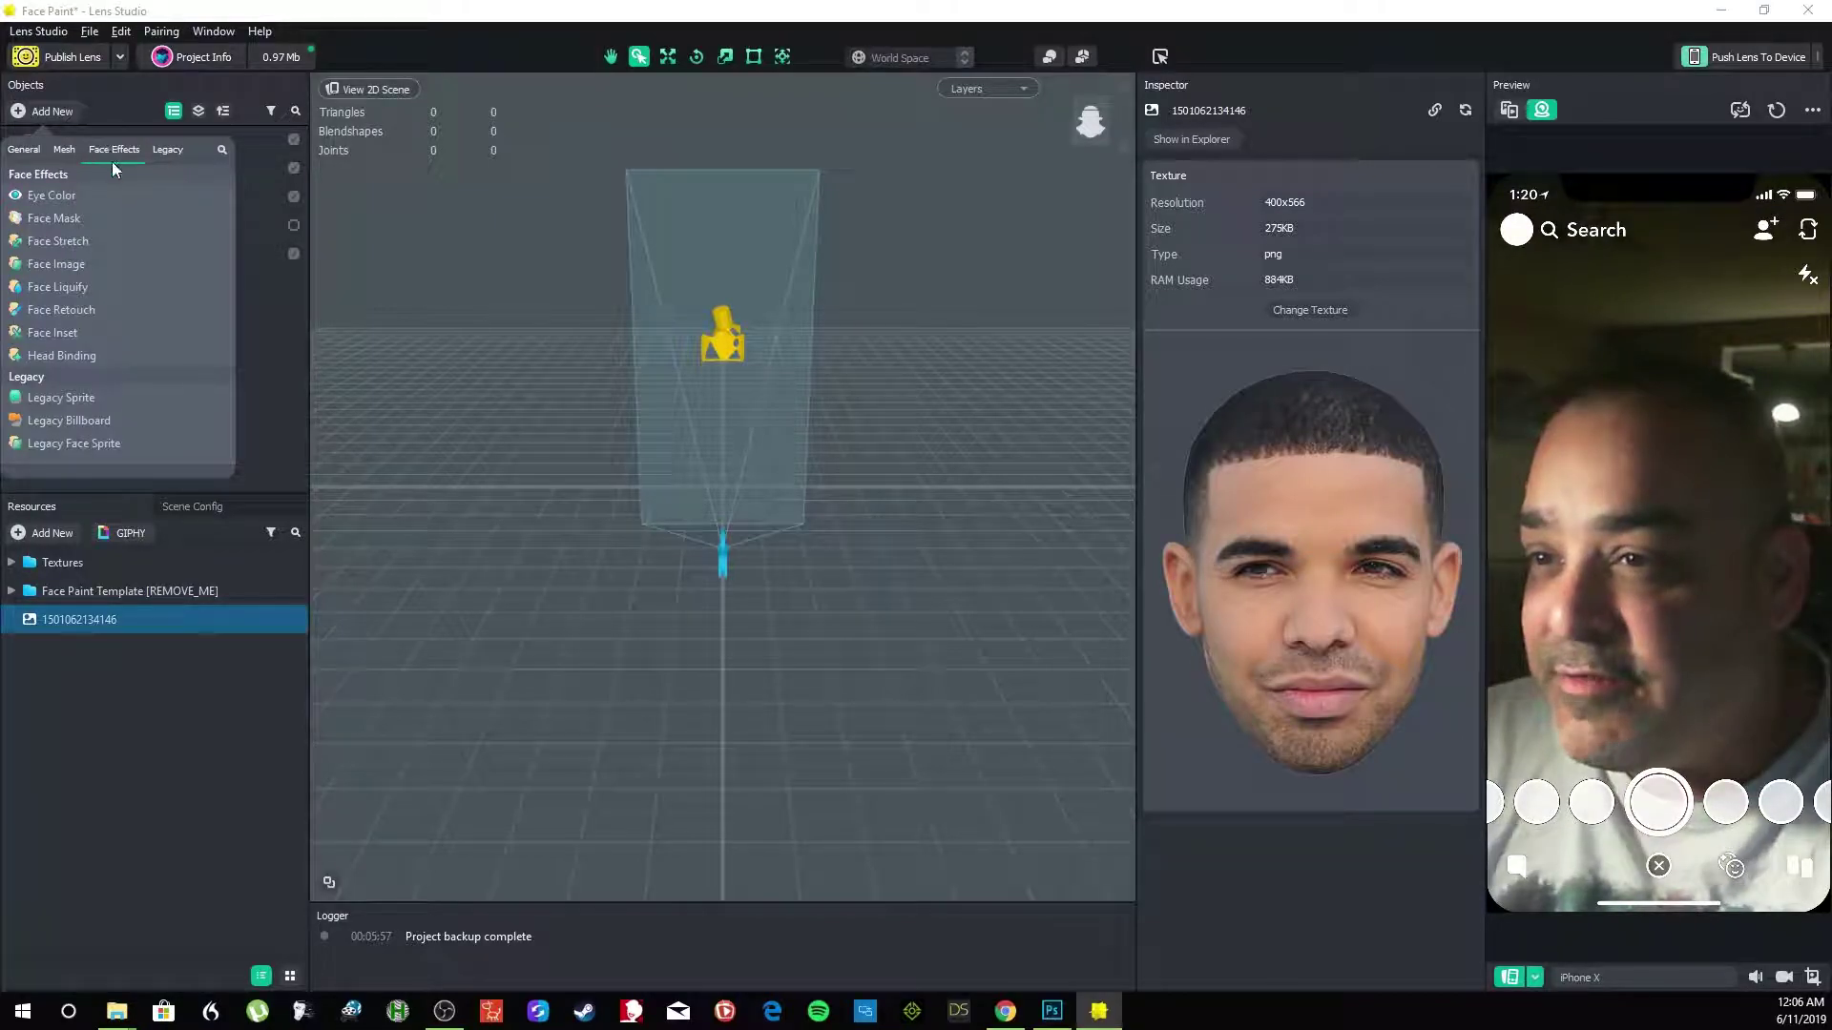
click(106, 219)
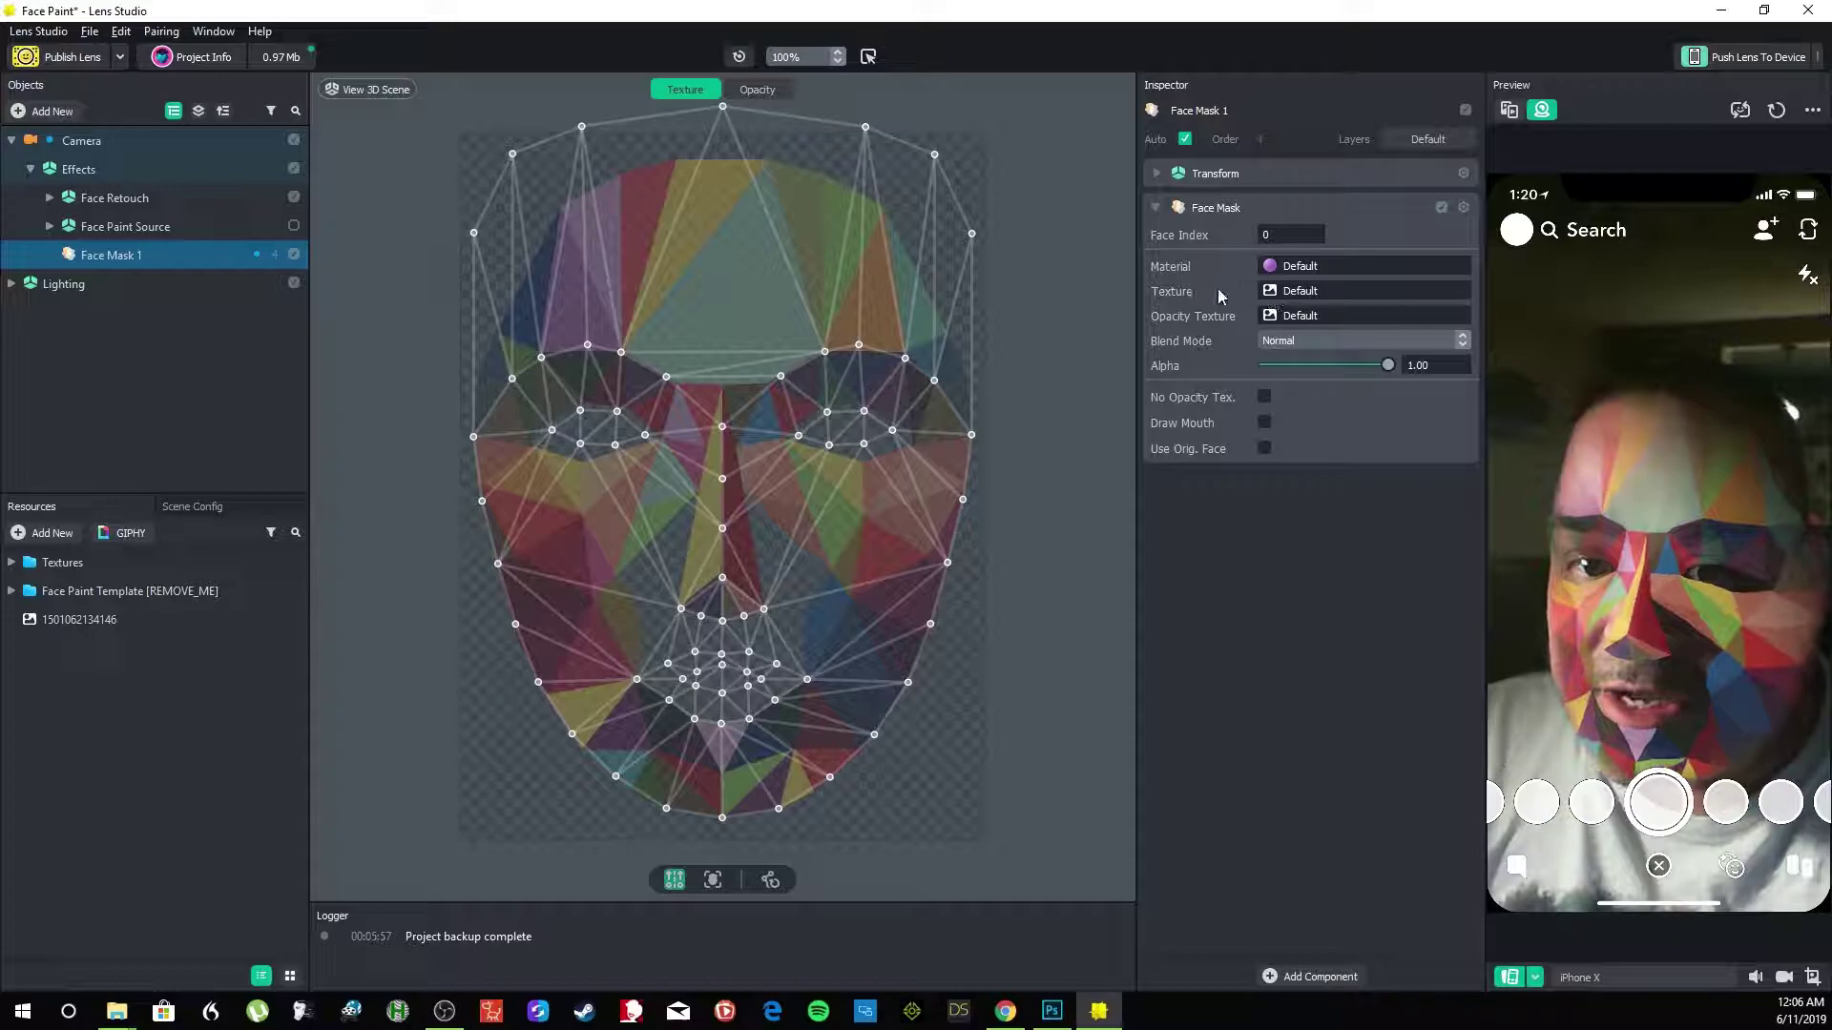
click(1271, 292)
click(764, 371)
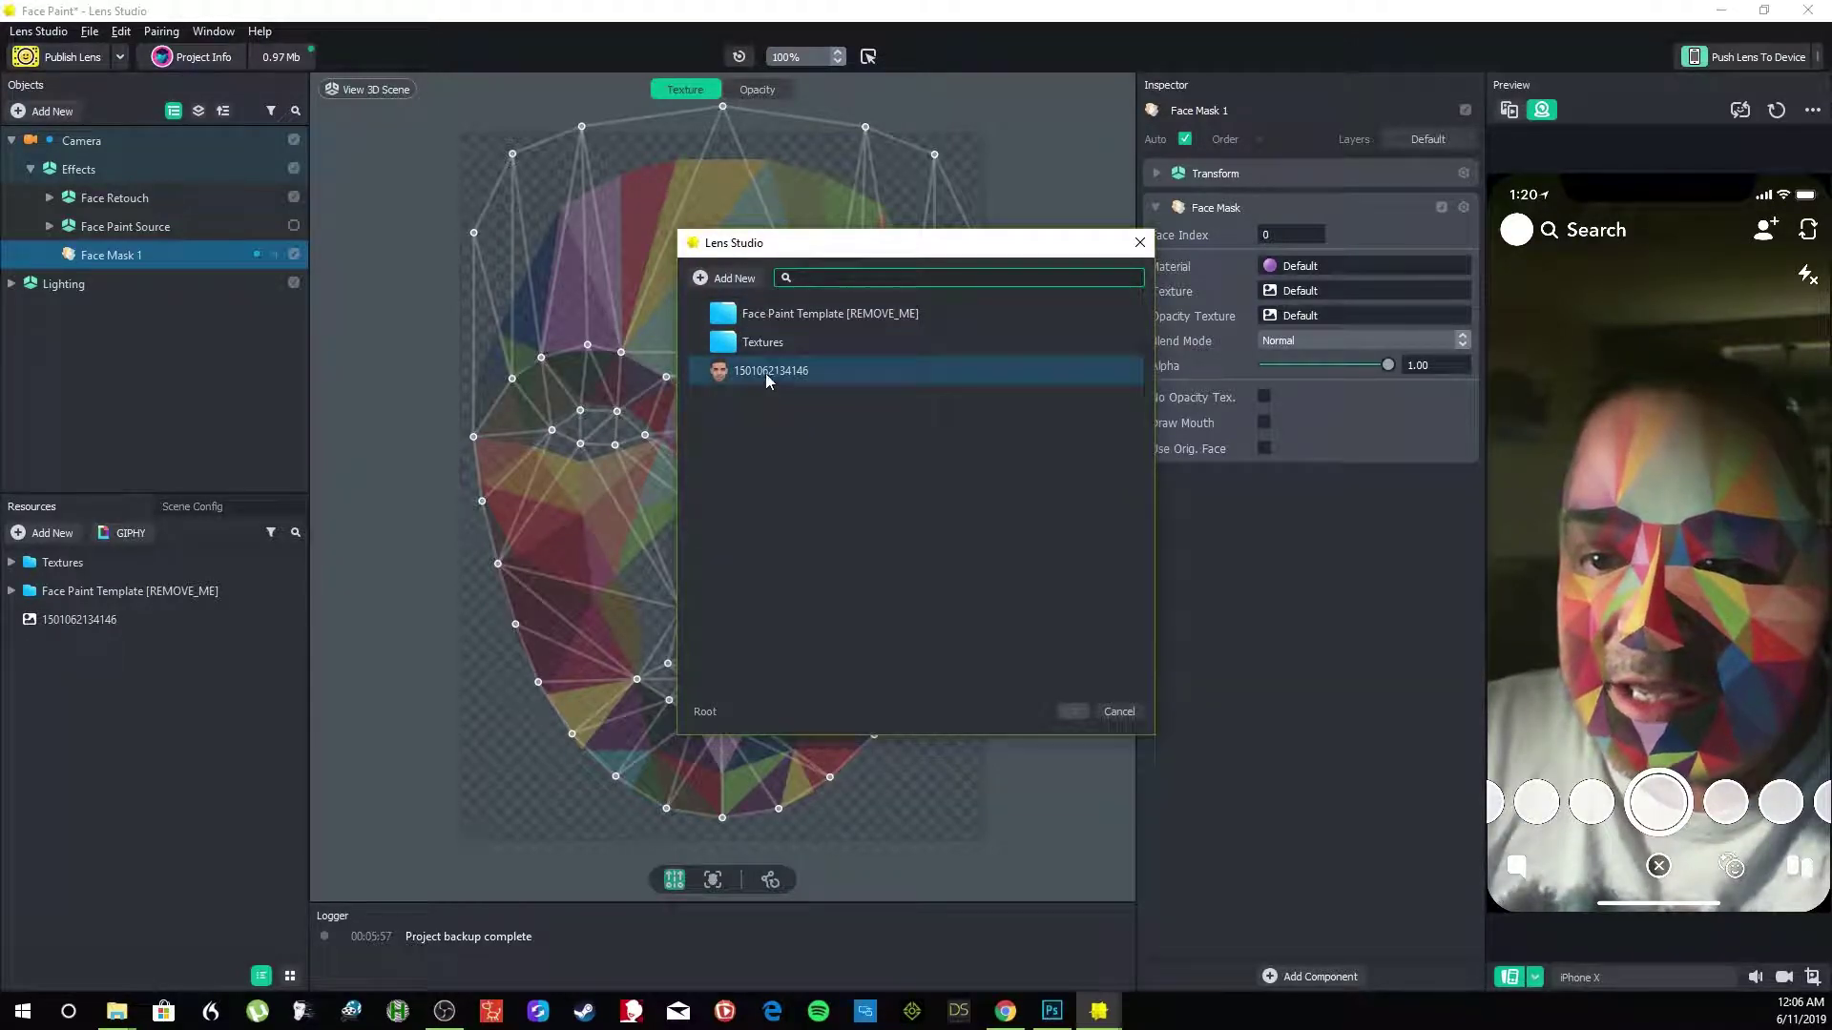
double_click(758, 371)
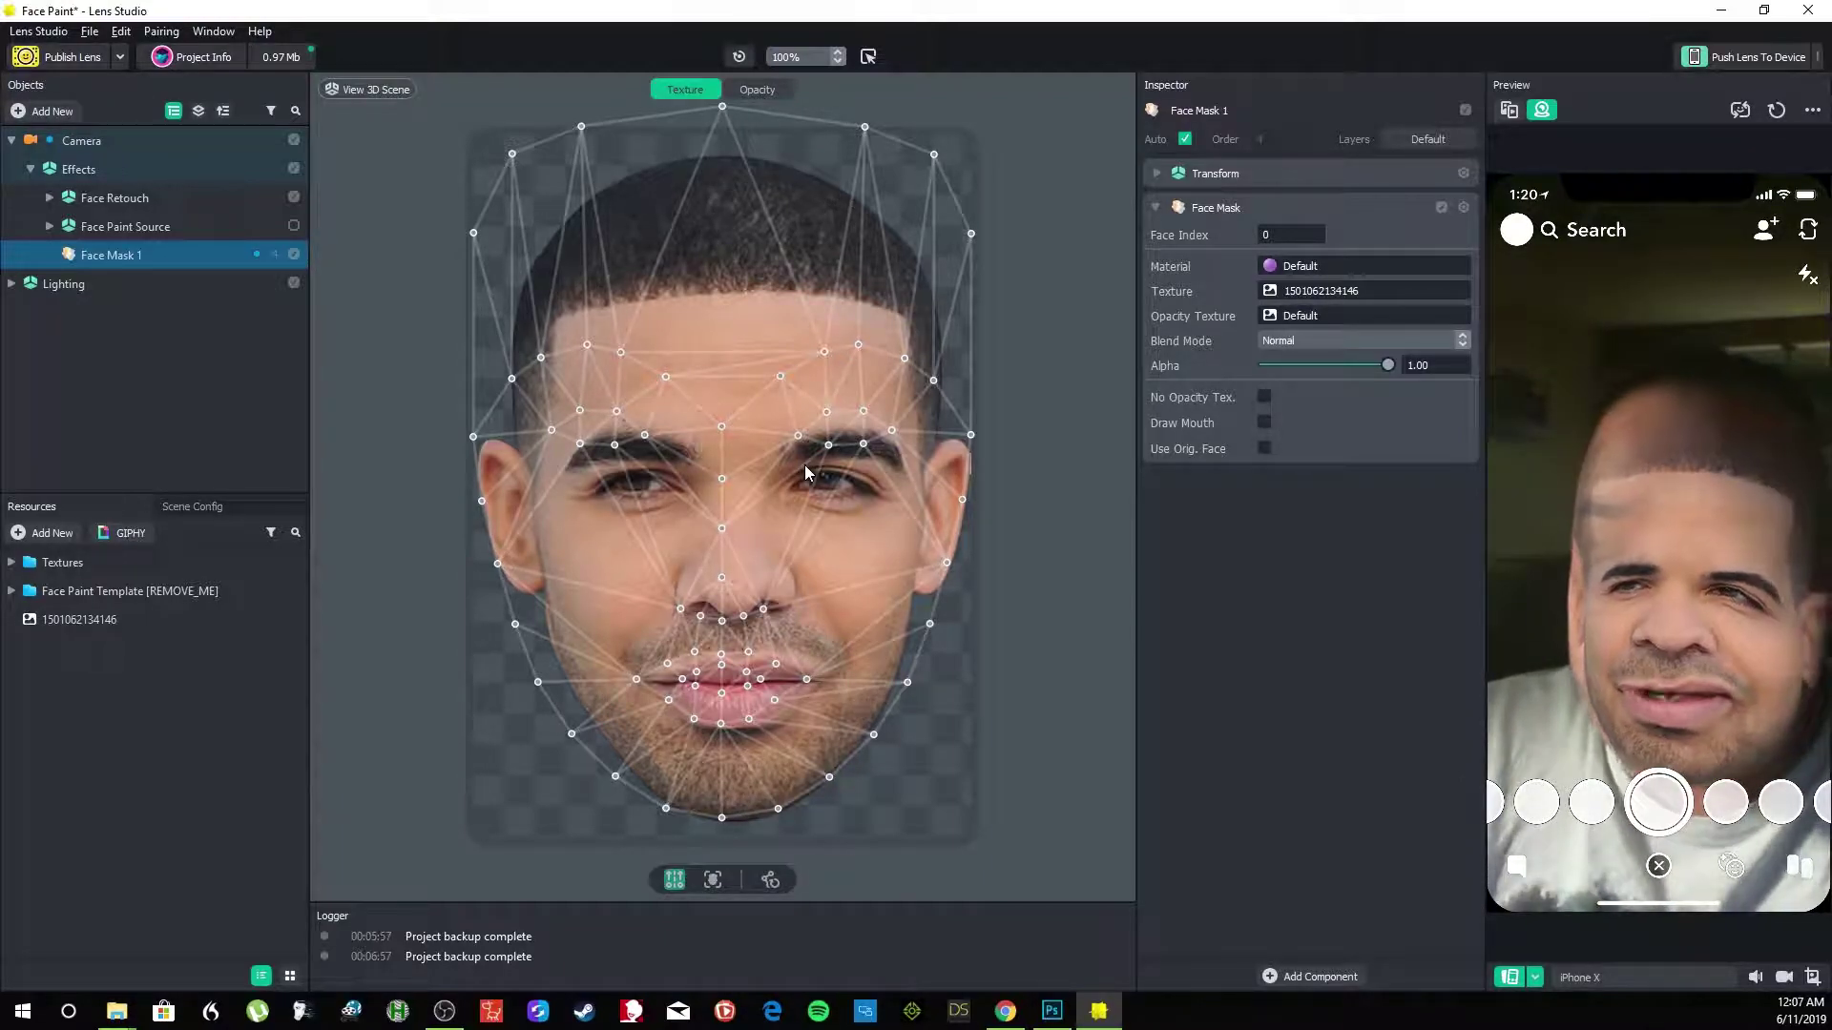
click(712, 877)
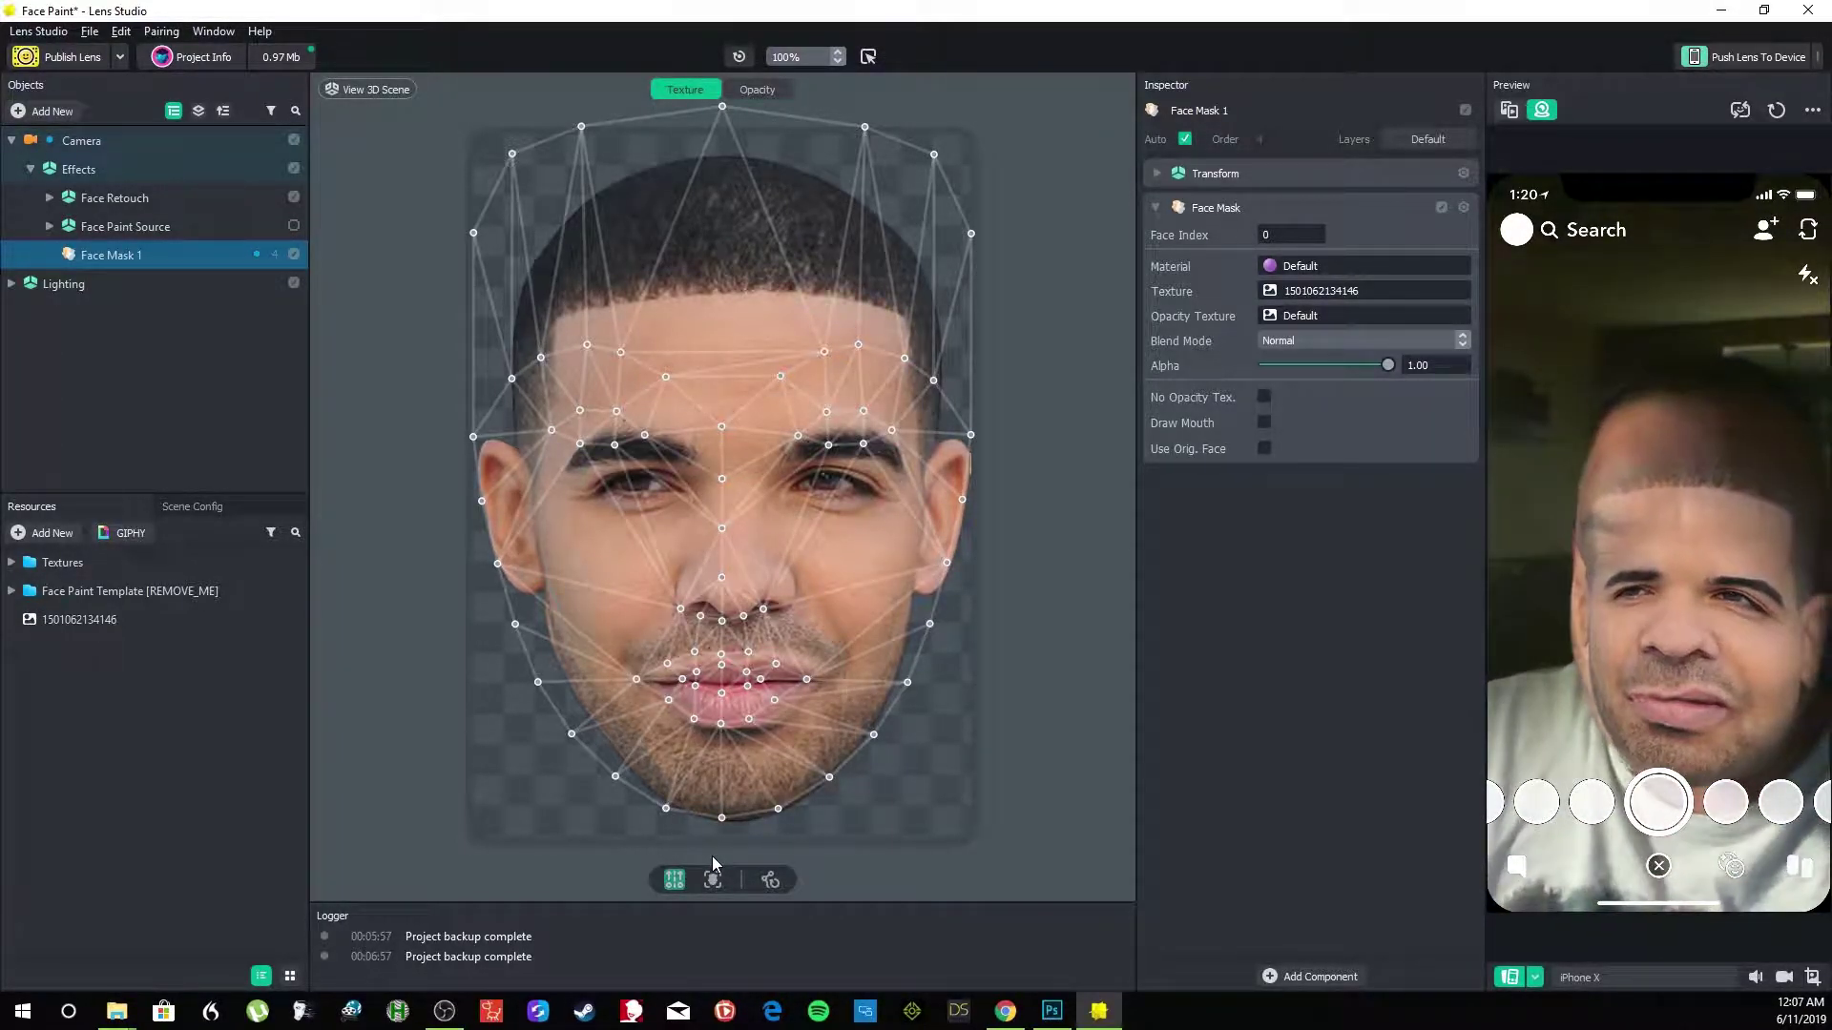
click(715, 883)
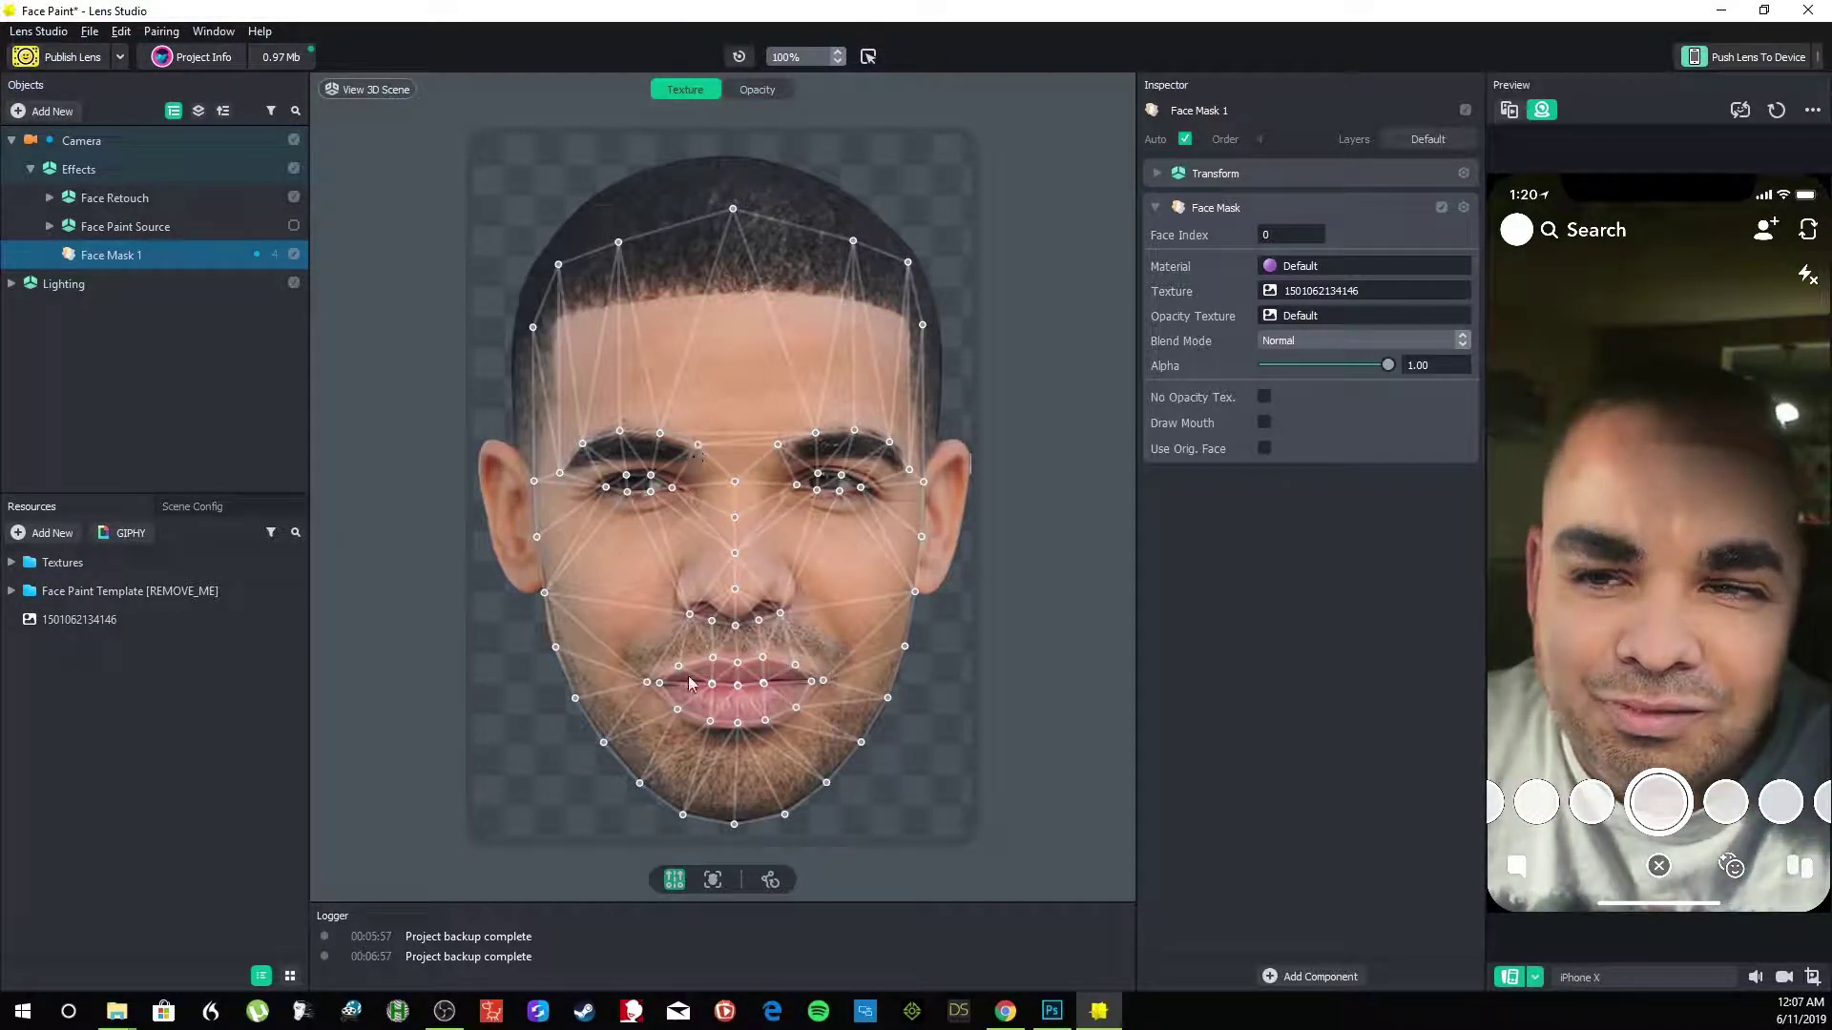
Reset the mask mesh, rerun Detect Face, and drag the eyebrow points upward
click(769, 879)
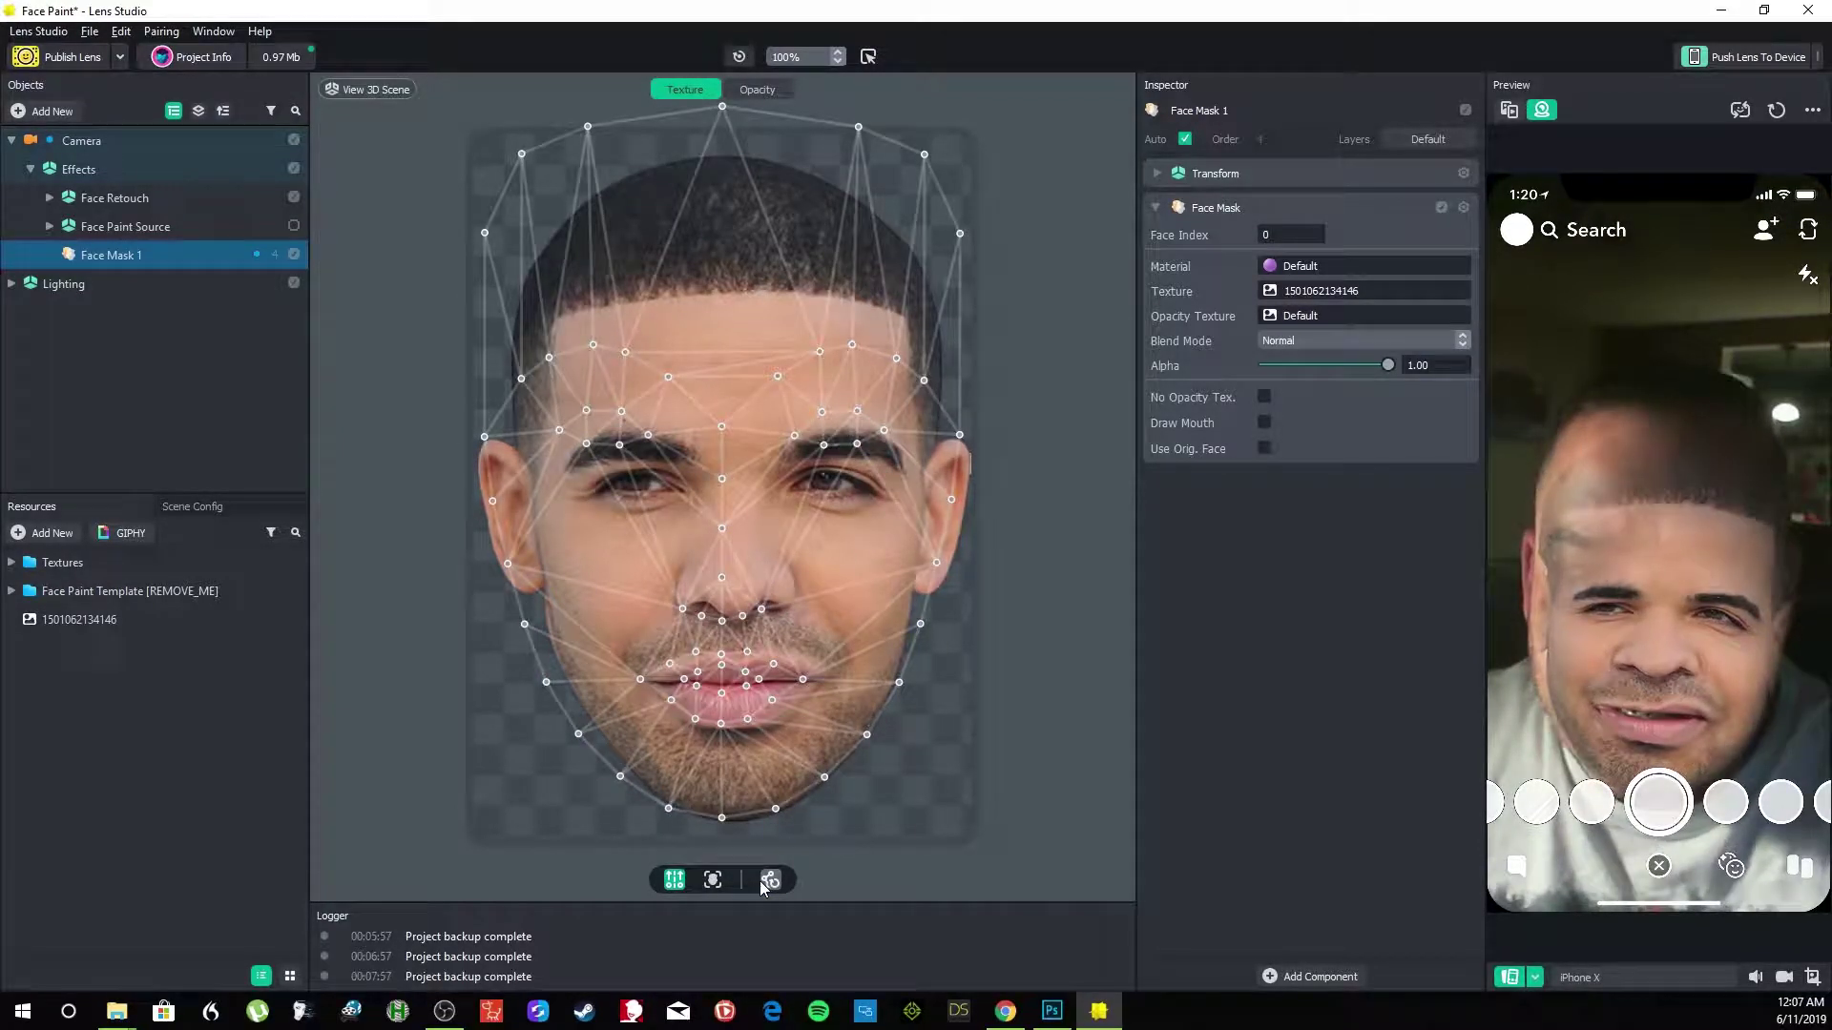
click(711, 878)
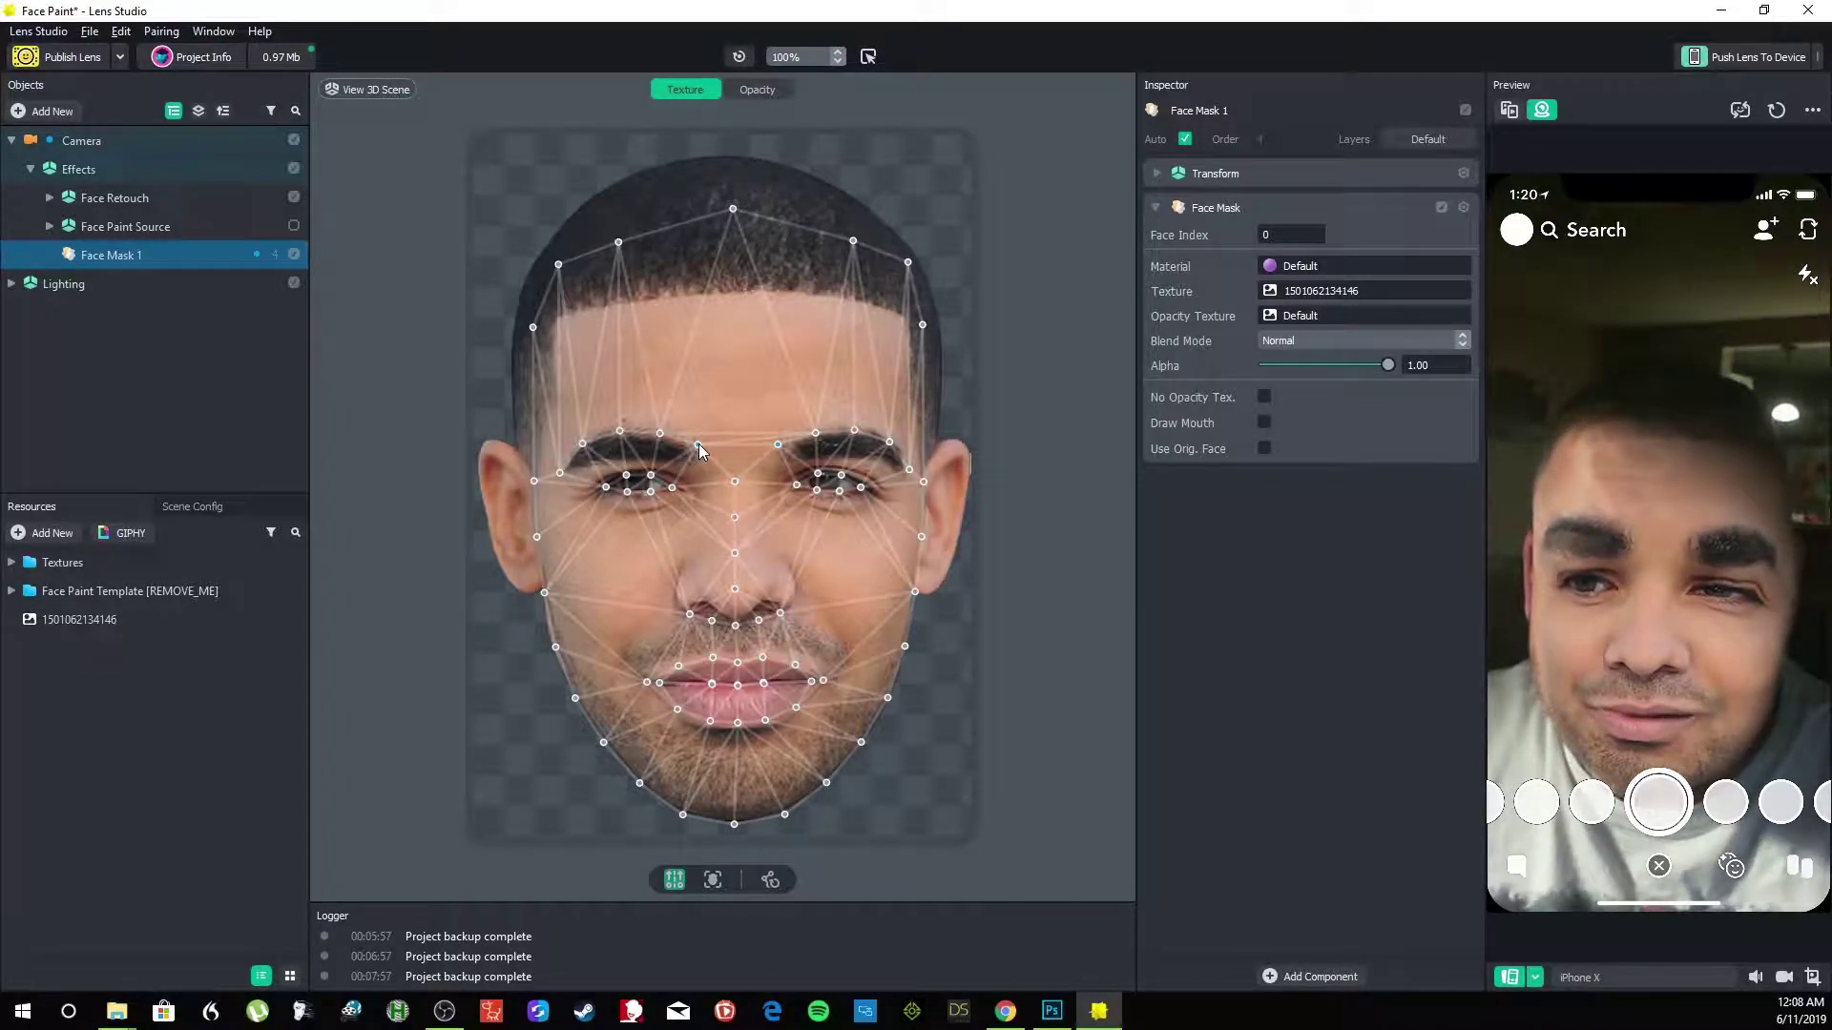
drag(698, 444, 576, 425)
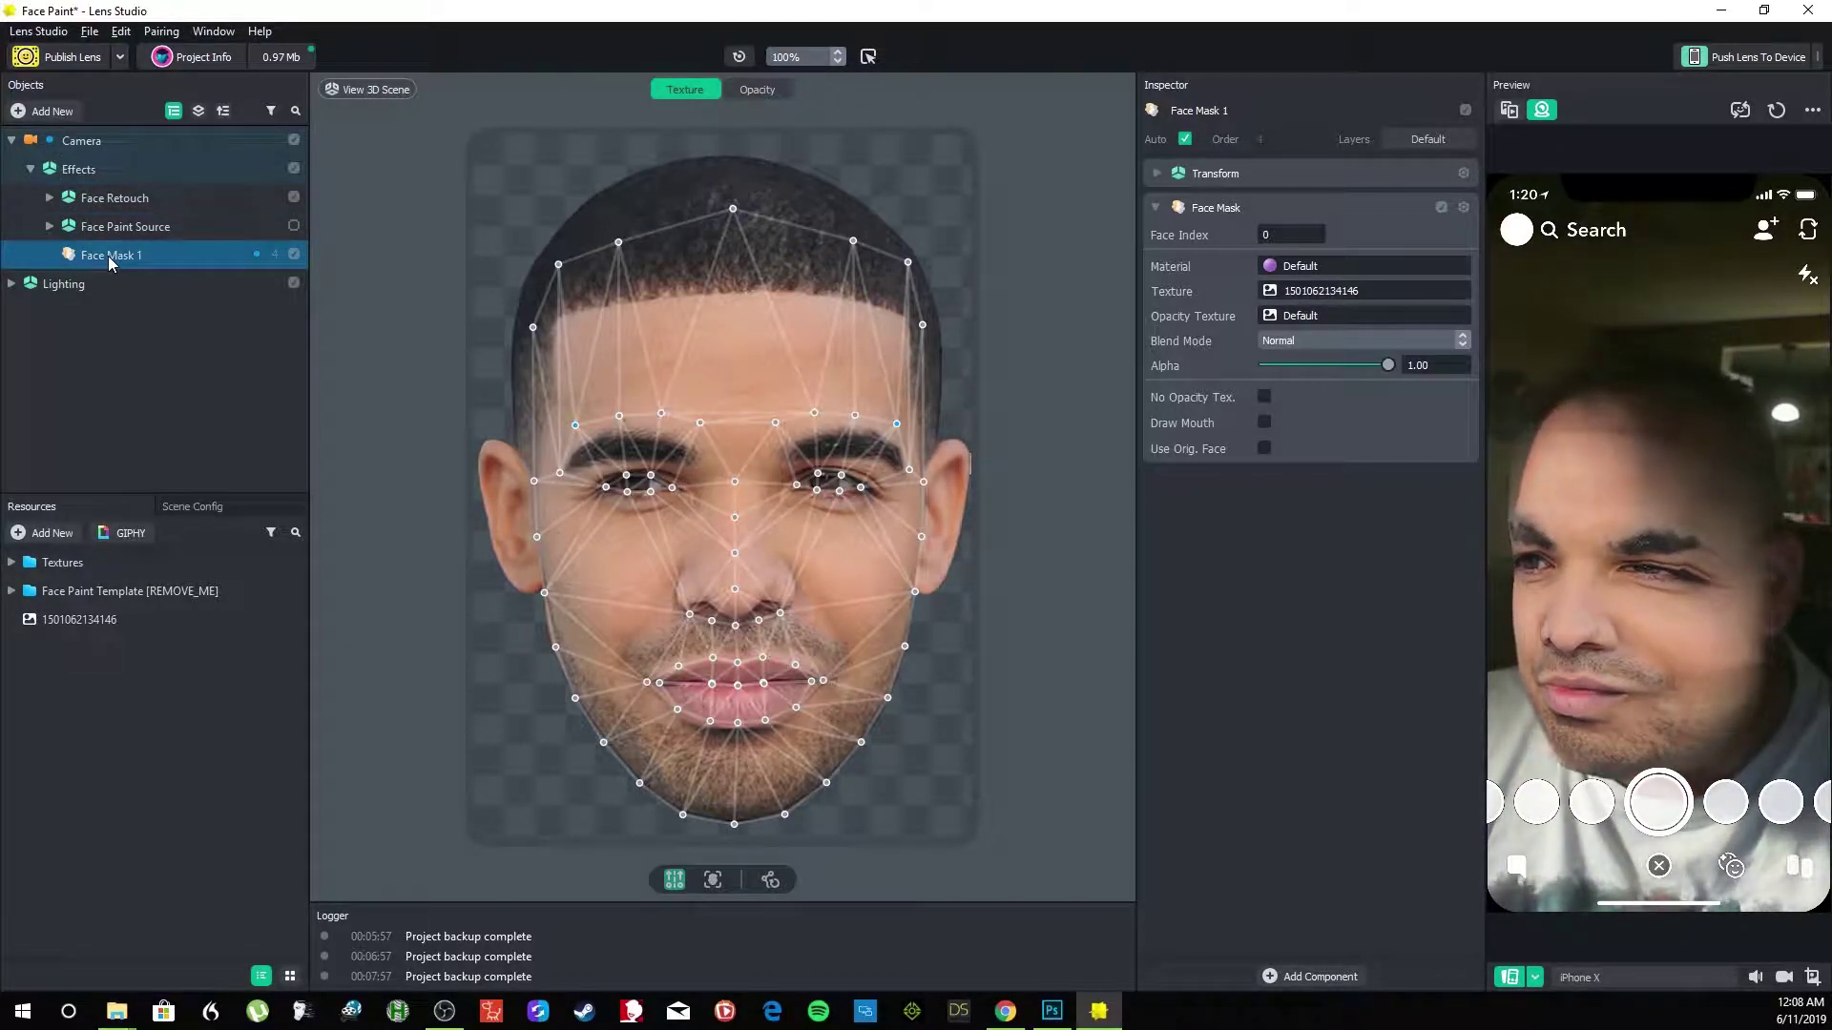
Import trump.png as a new texture and apply it to Face Mask 1
click(1270, 295)
click(717, 282)
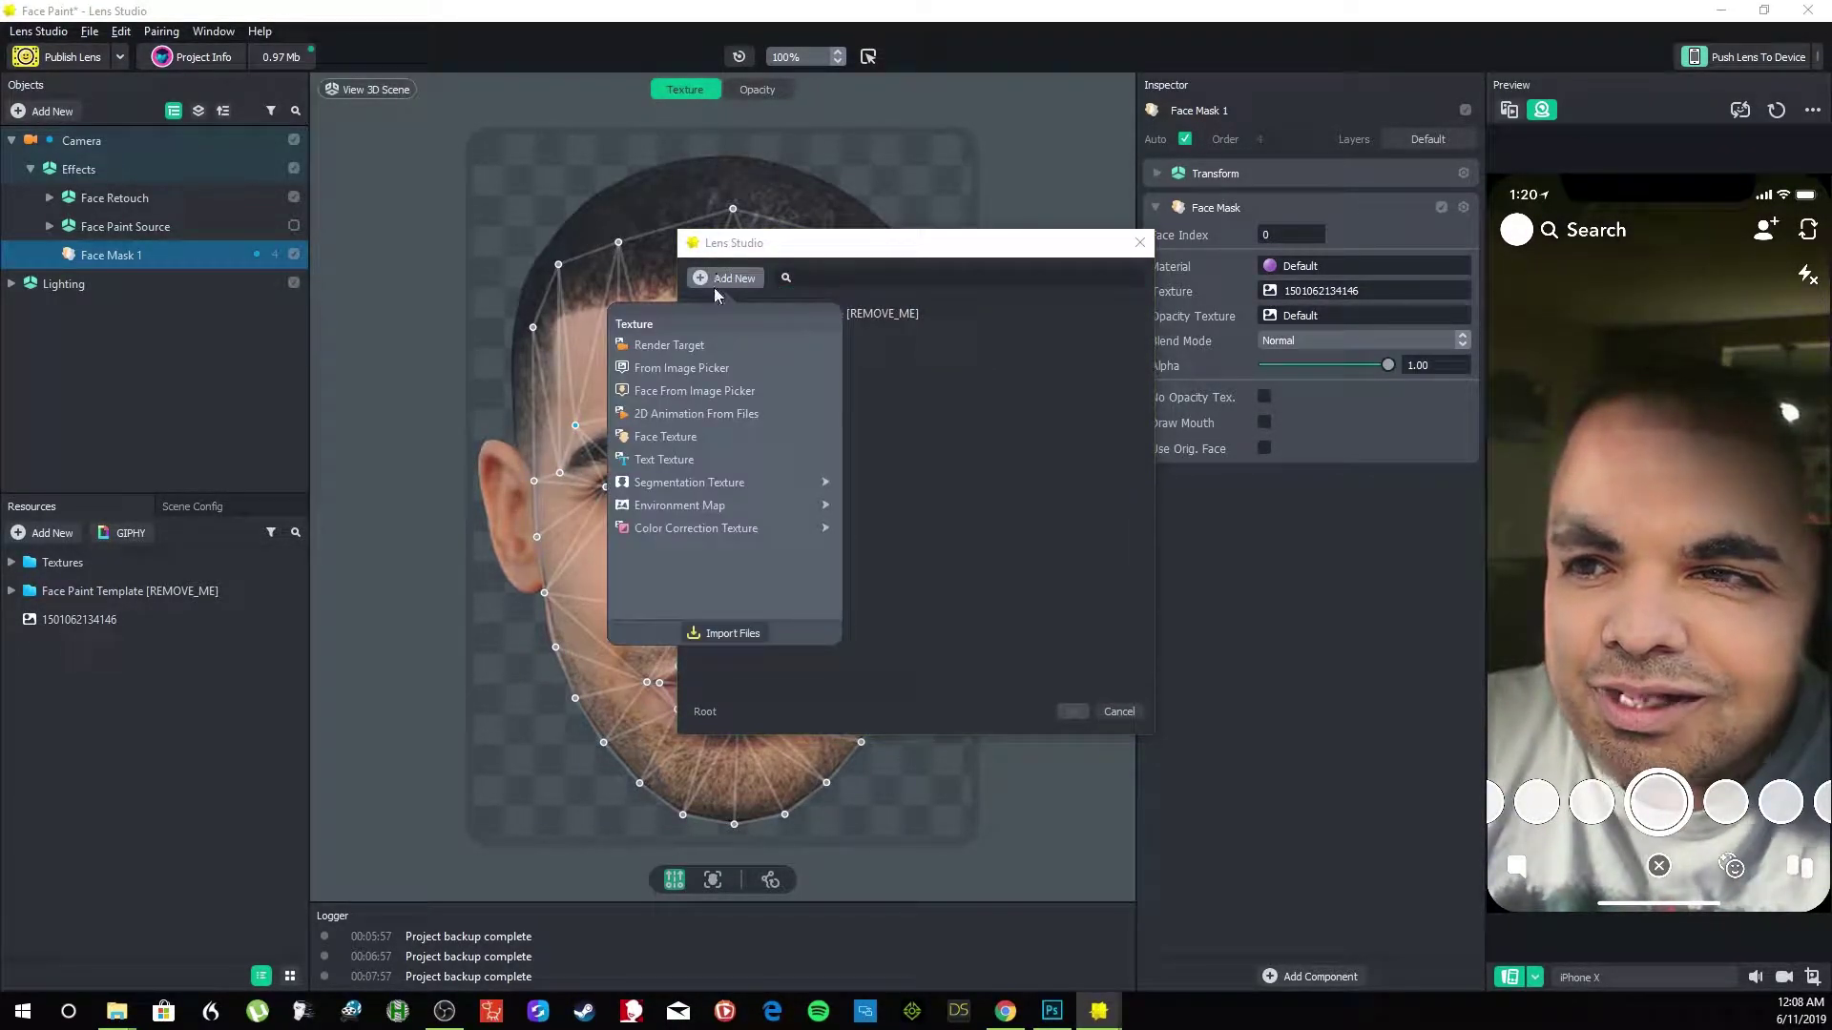
click(728, 635)
scroll(1277, 590, down, 5)
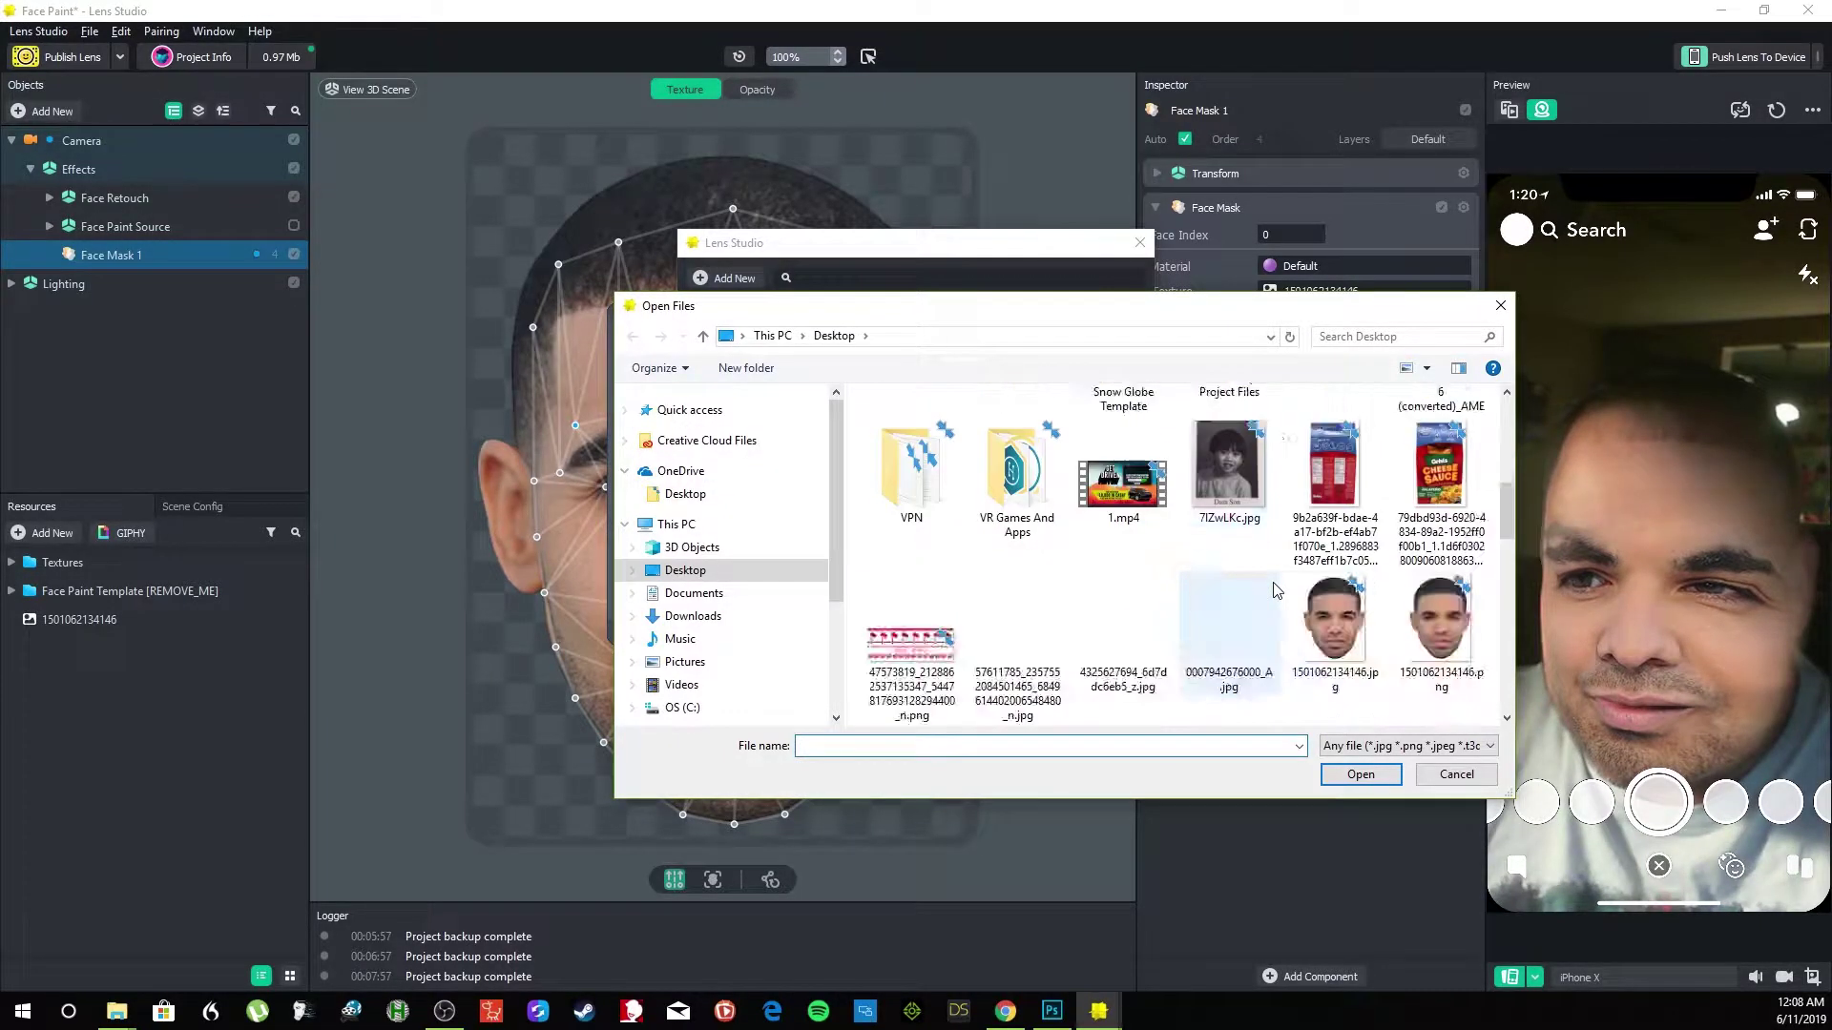
scroll(1276, 590, down, 5)
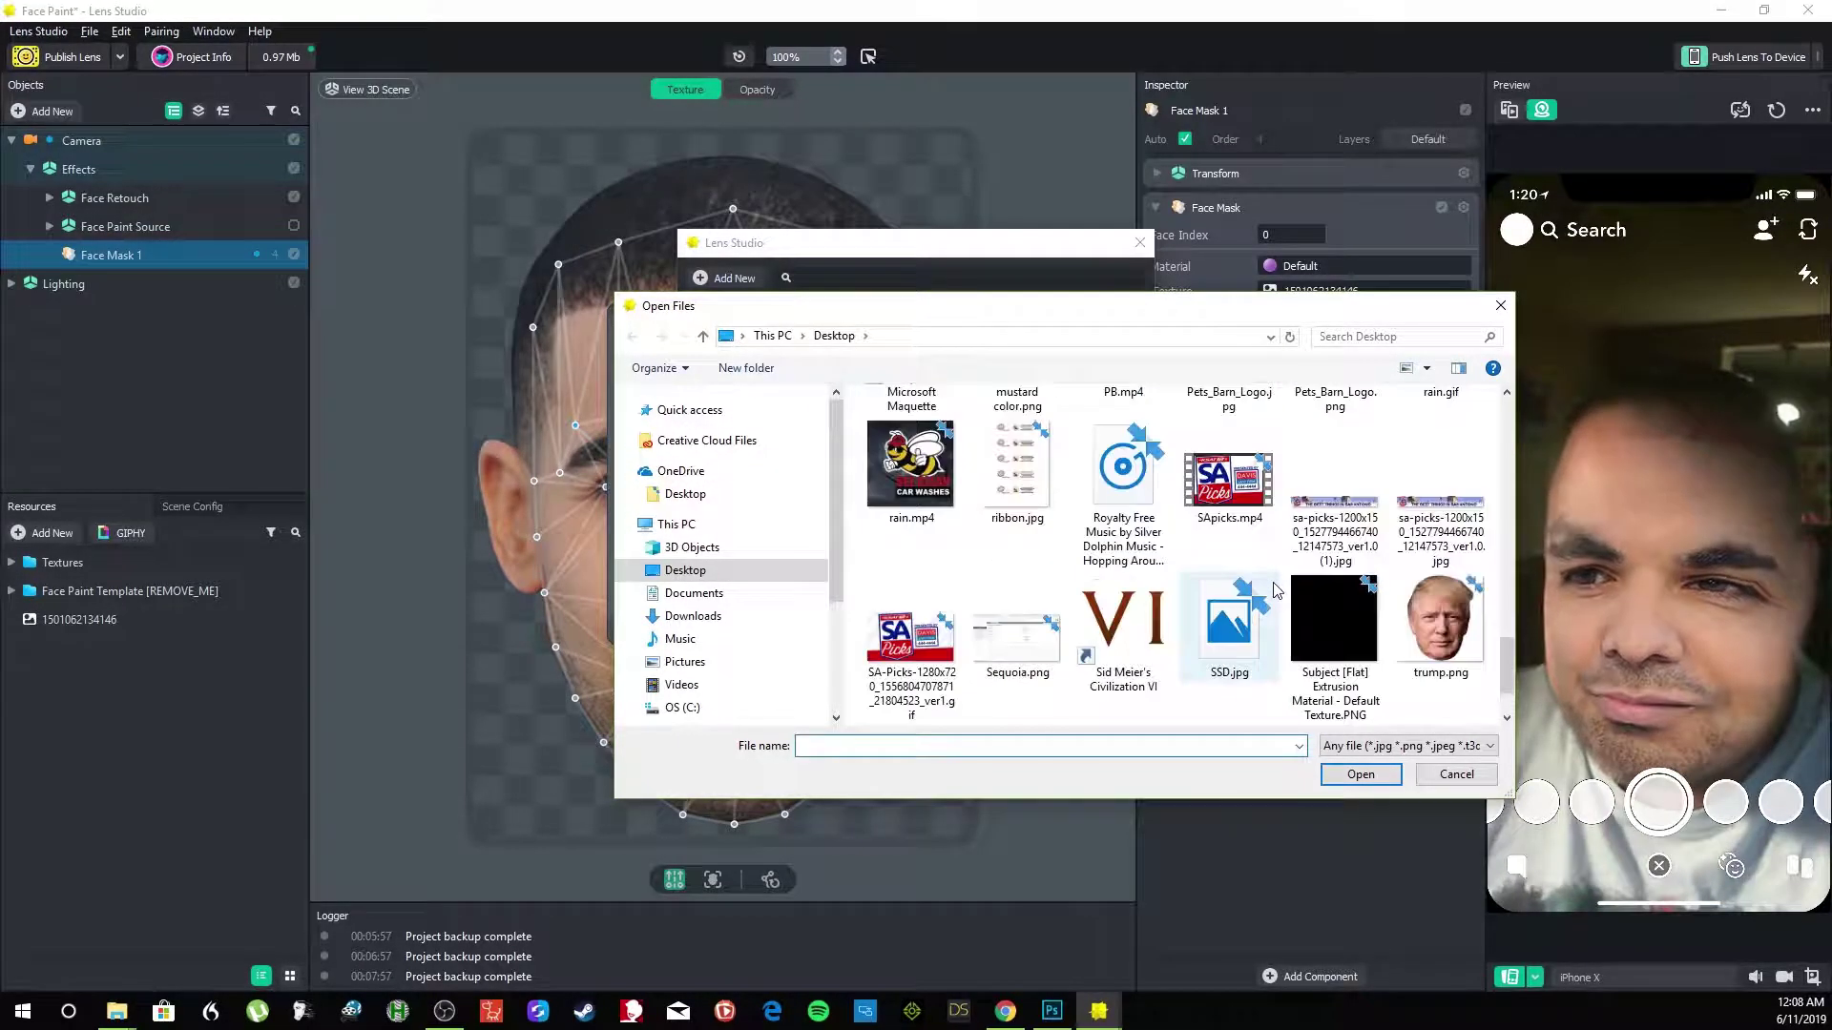
double_click(1440, 625)
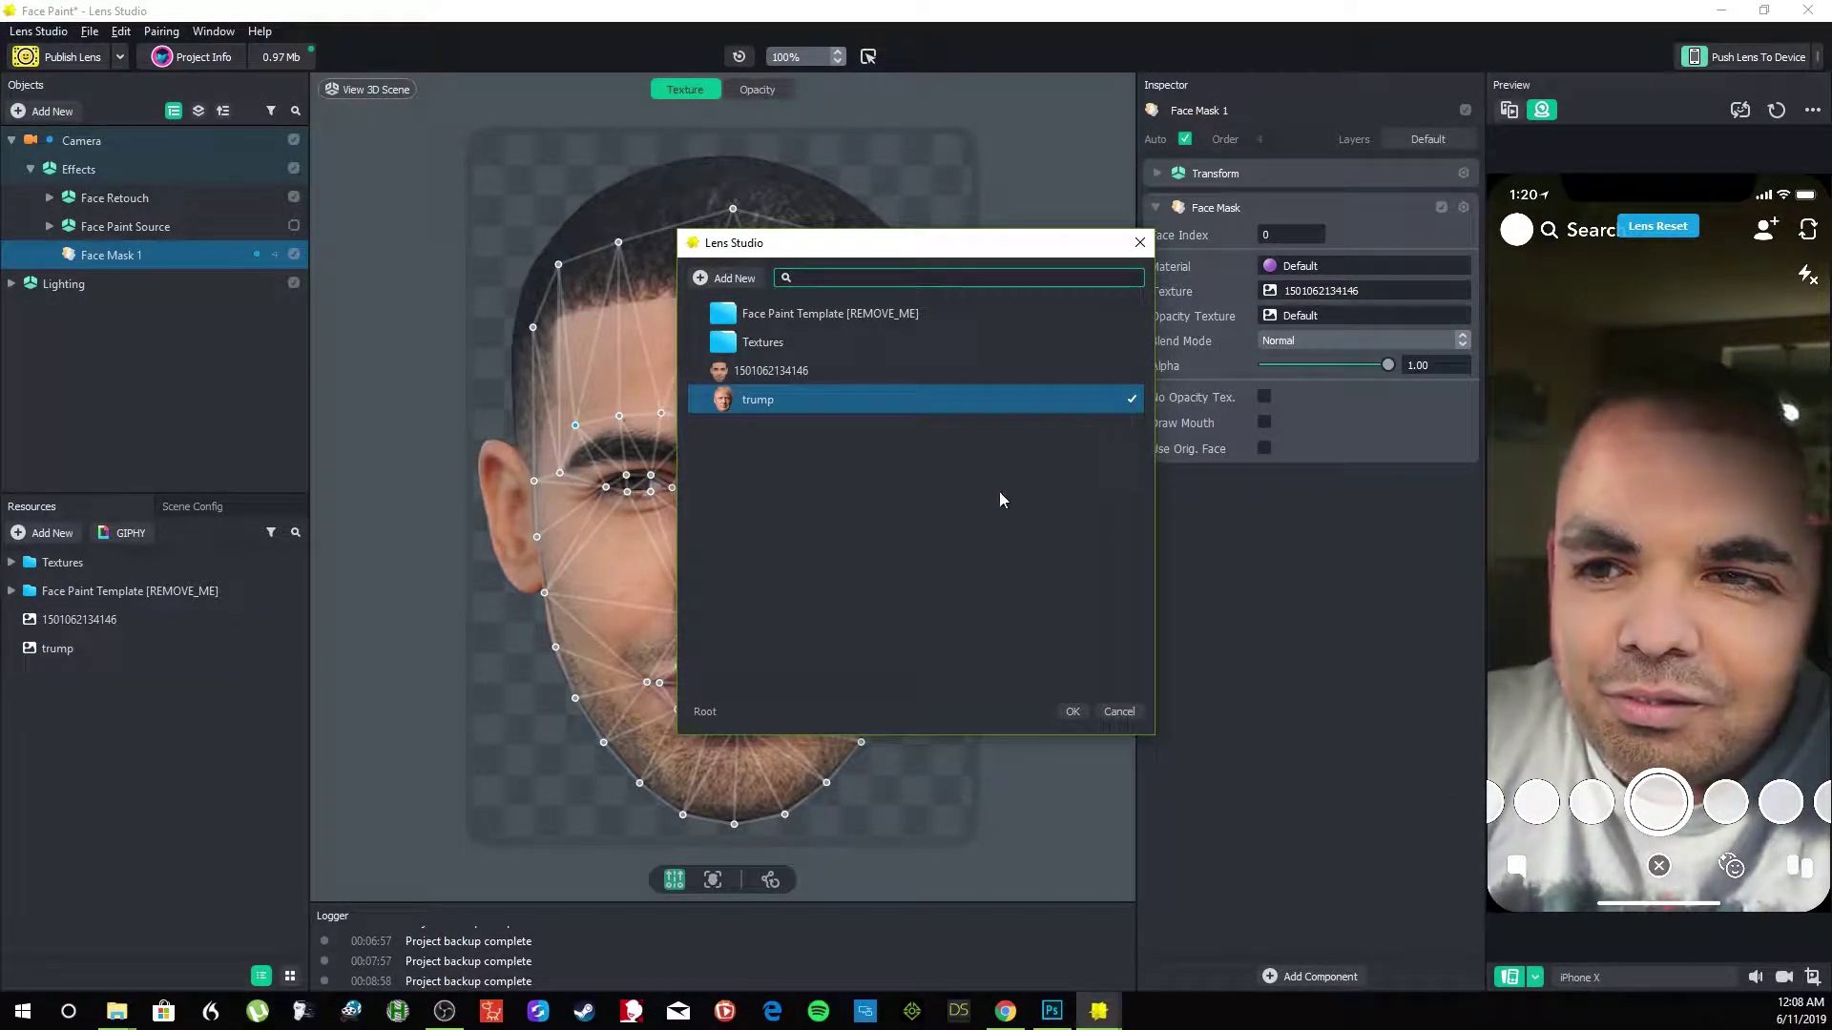
click(1075, 712)
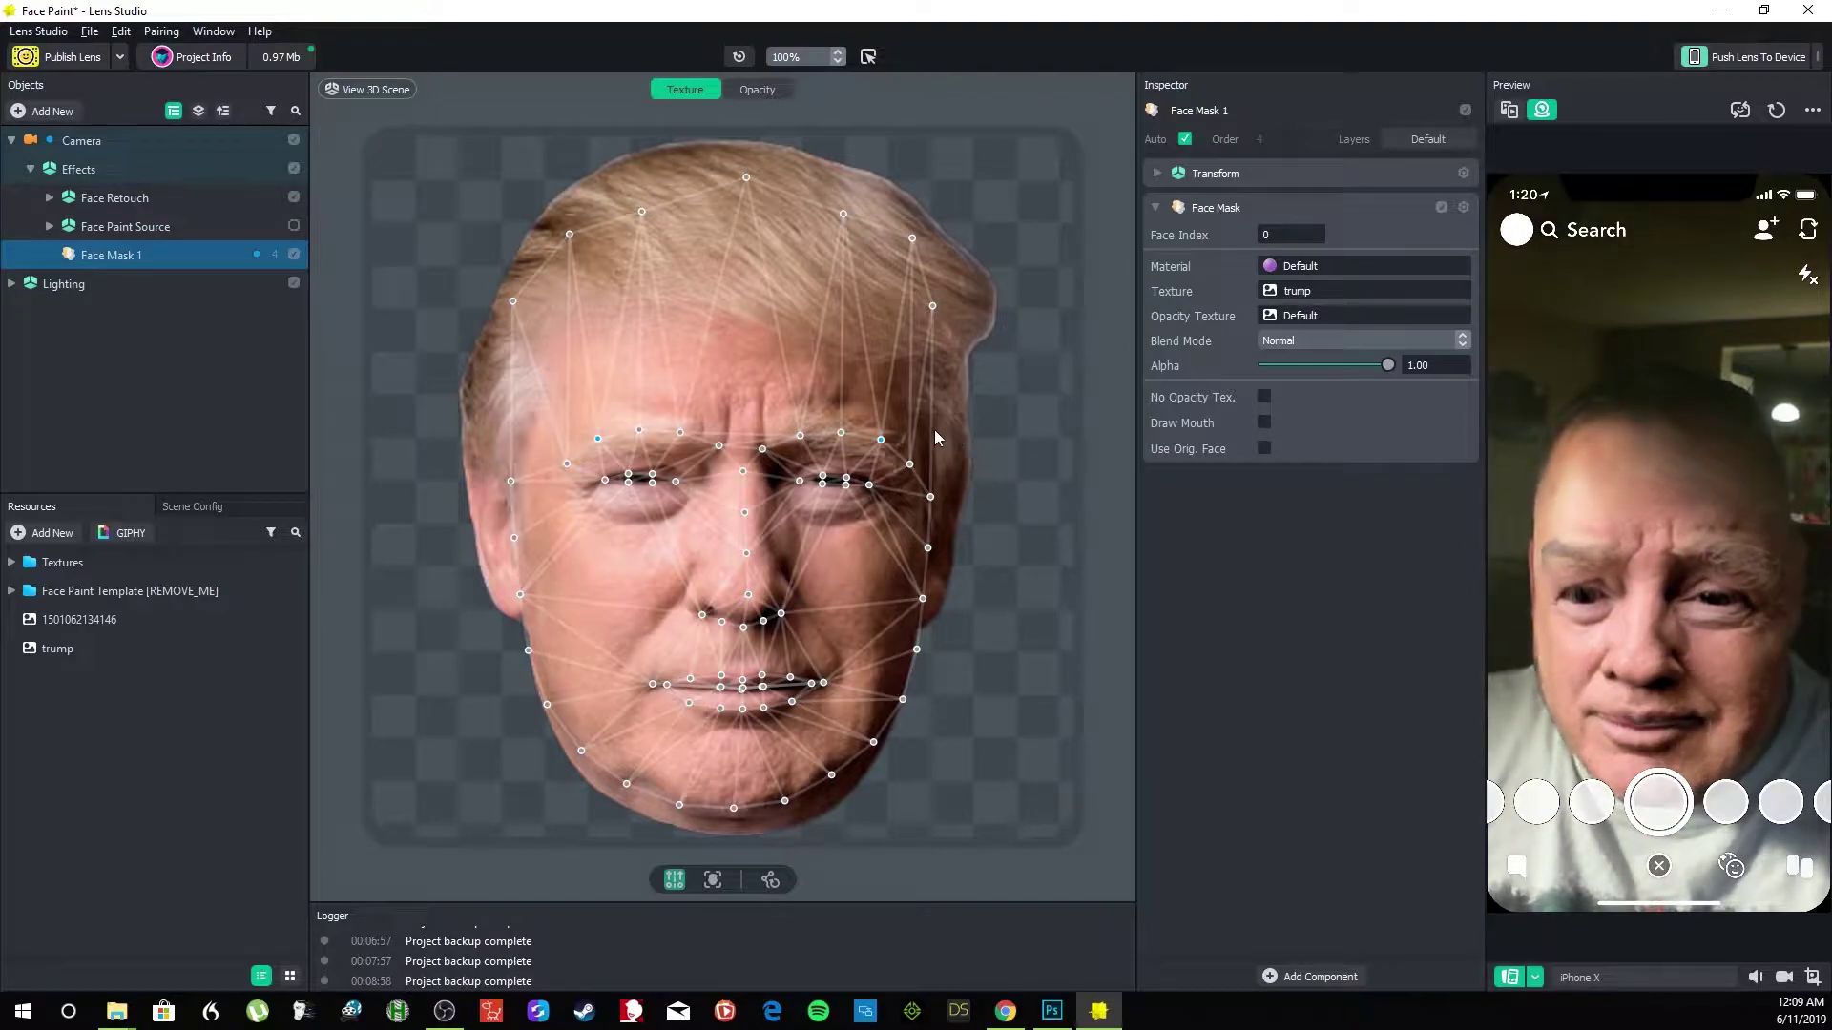
Drag the trump mask's right brow vertex slightly up and outward
mouse_move(907, 464)
mouse_down()
mouse_move(1009, 481)
mouse_move(920, 506)
mouse_move(925, 465)
mouse_up()
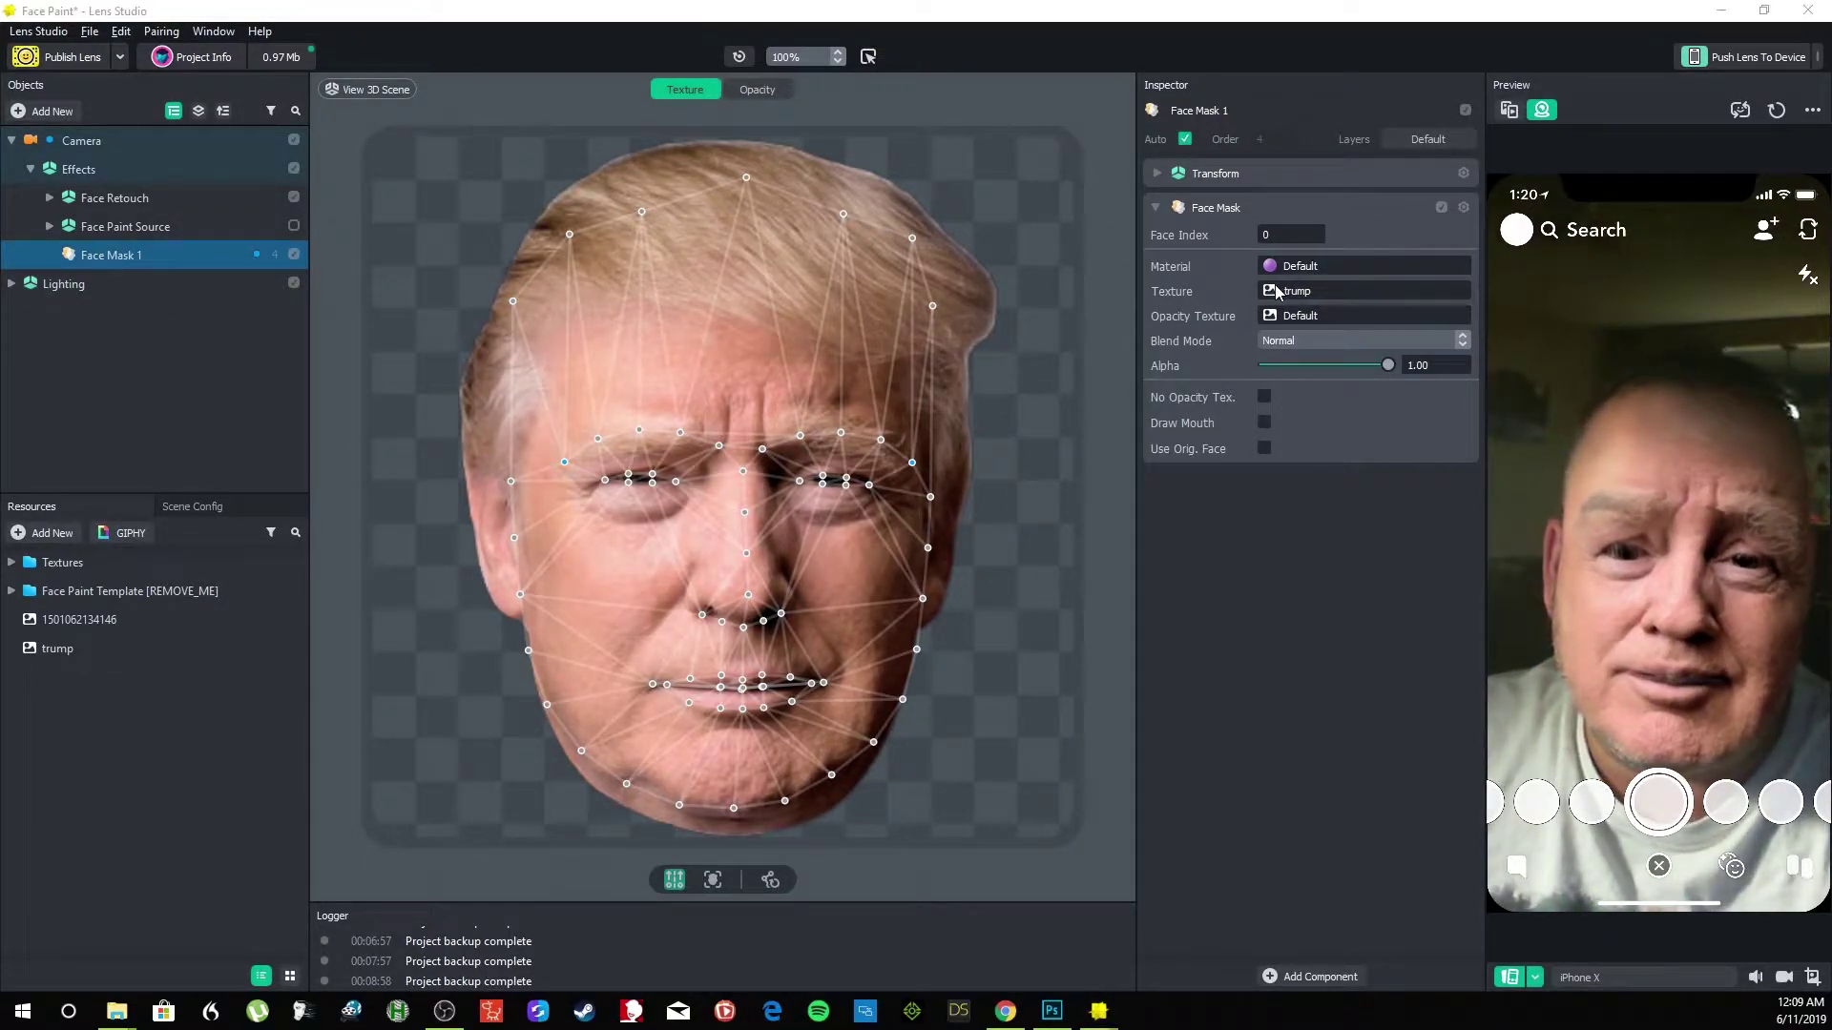
click(1364, 290)
double_click(811, 371)
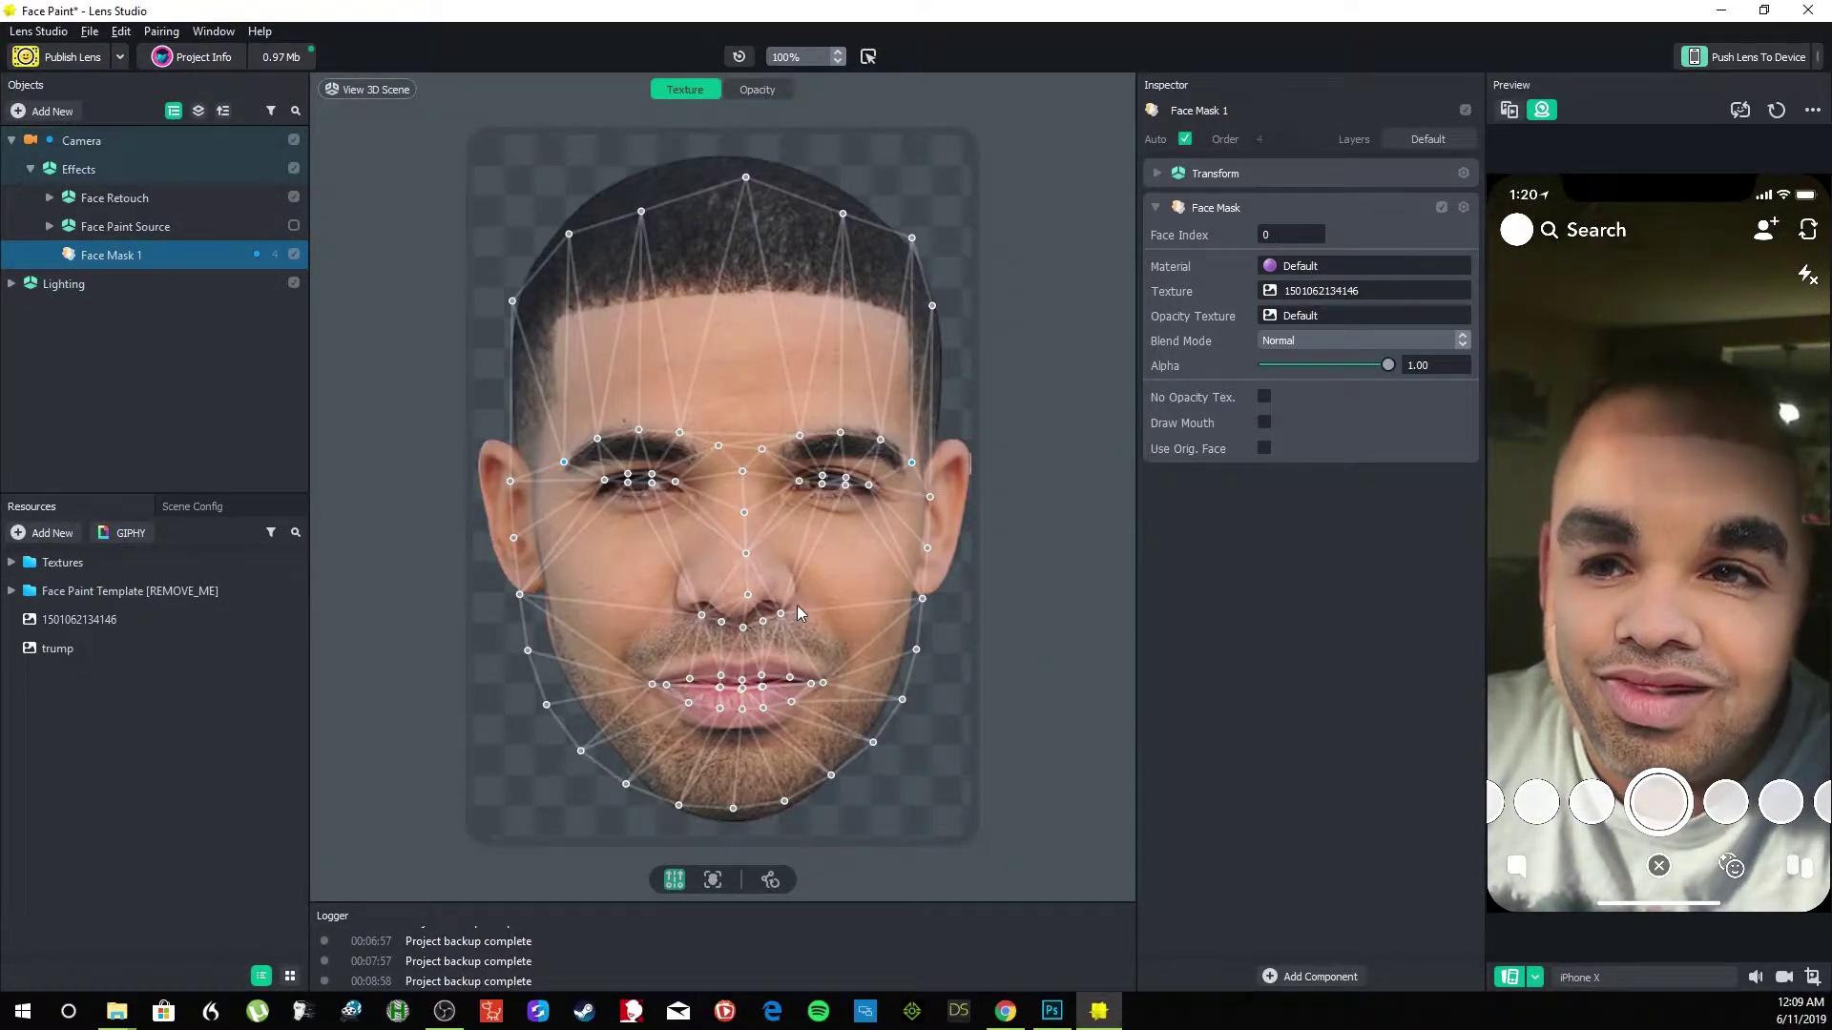
click(714, 878)
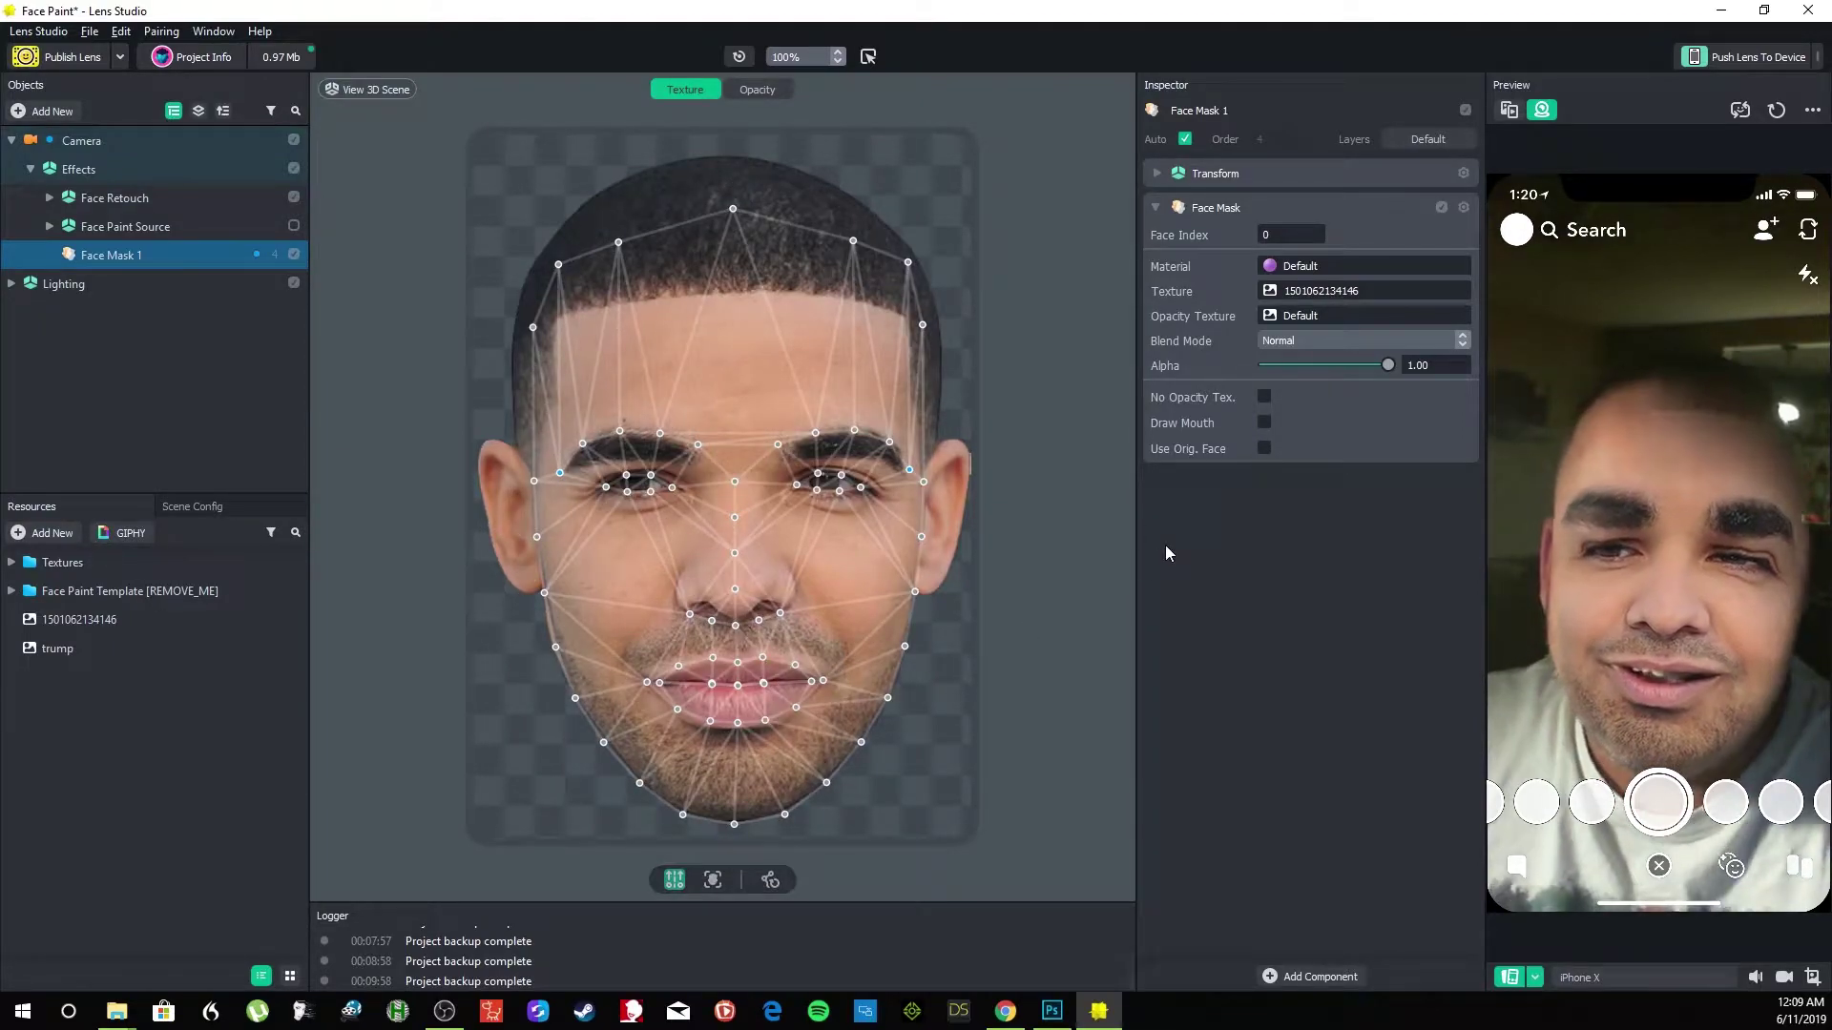